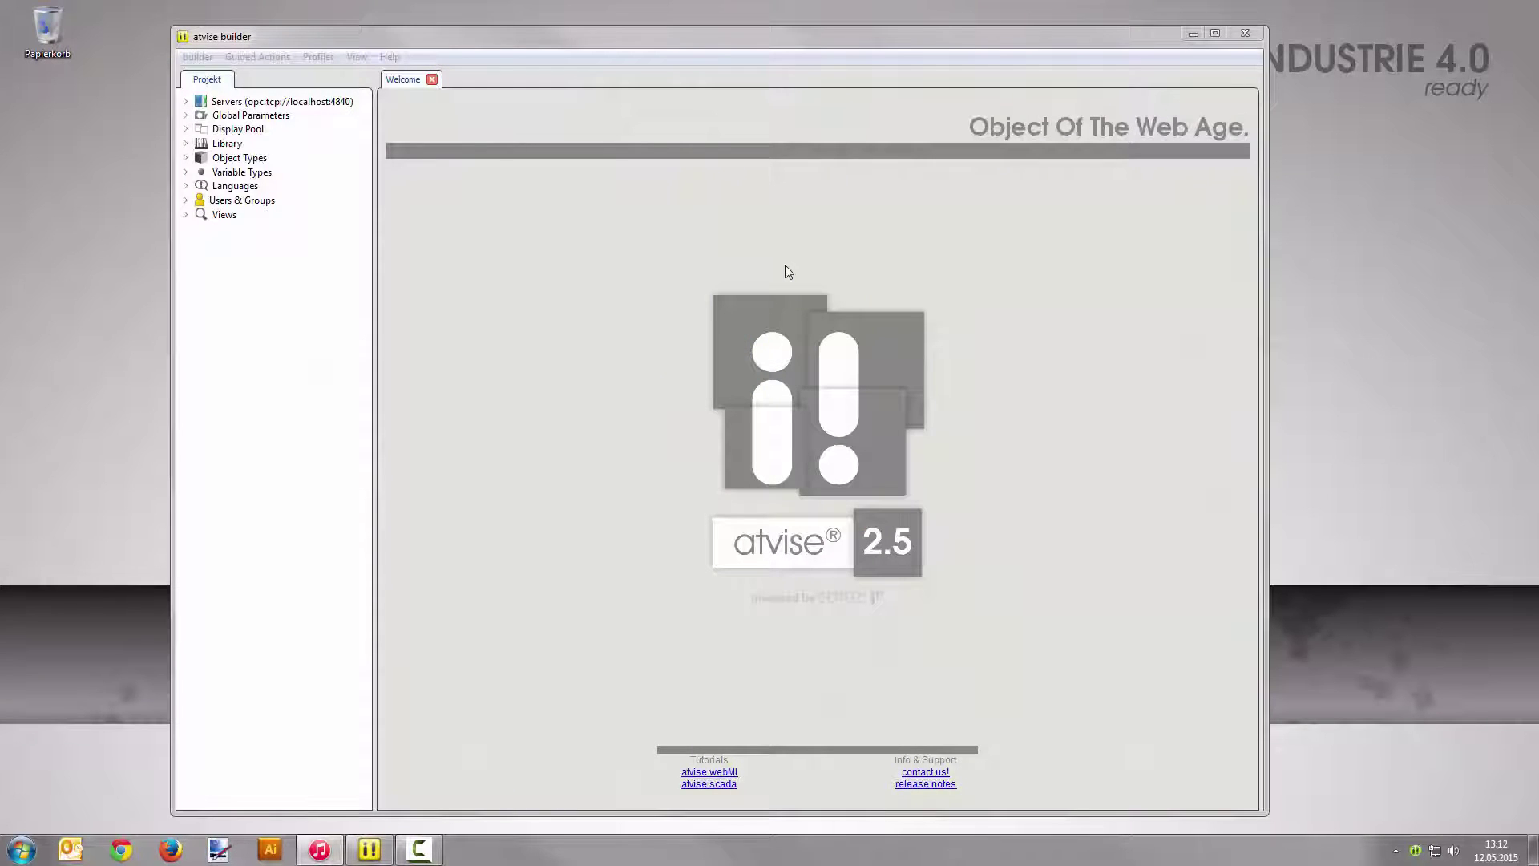
# - Open the Main display from Servers > My Server > DISPLAYS for editing
pyautogui.click(185, 102)
pyautogui.click(201, 116)
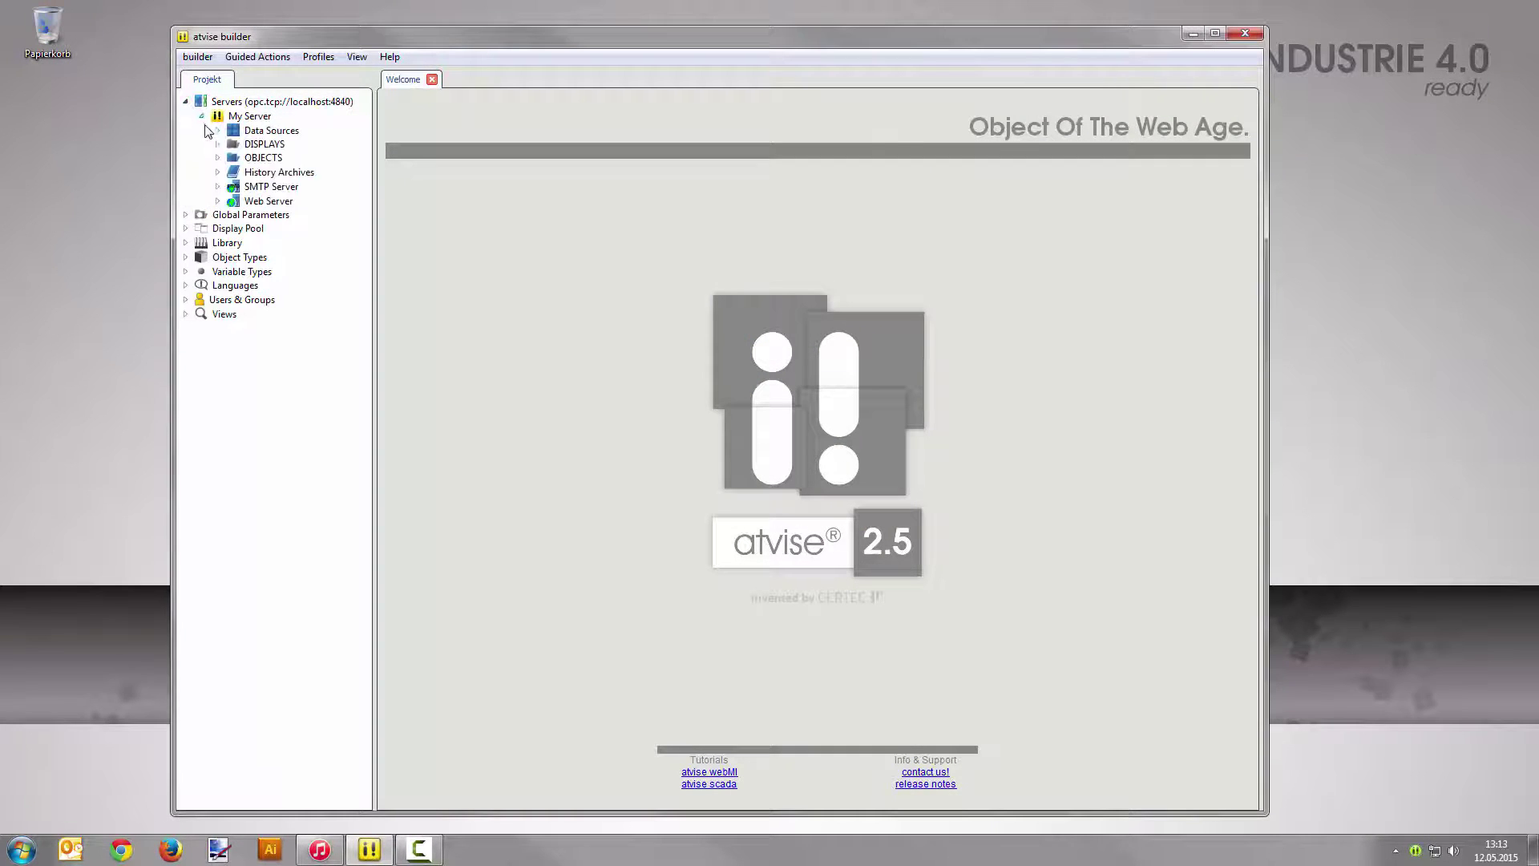
pyautogui.click(217, 144)
pyautogui.click(276, 232)
pyautogui.doubleClick(273, 230)
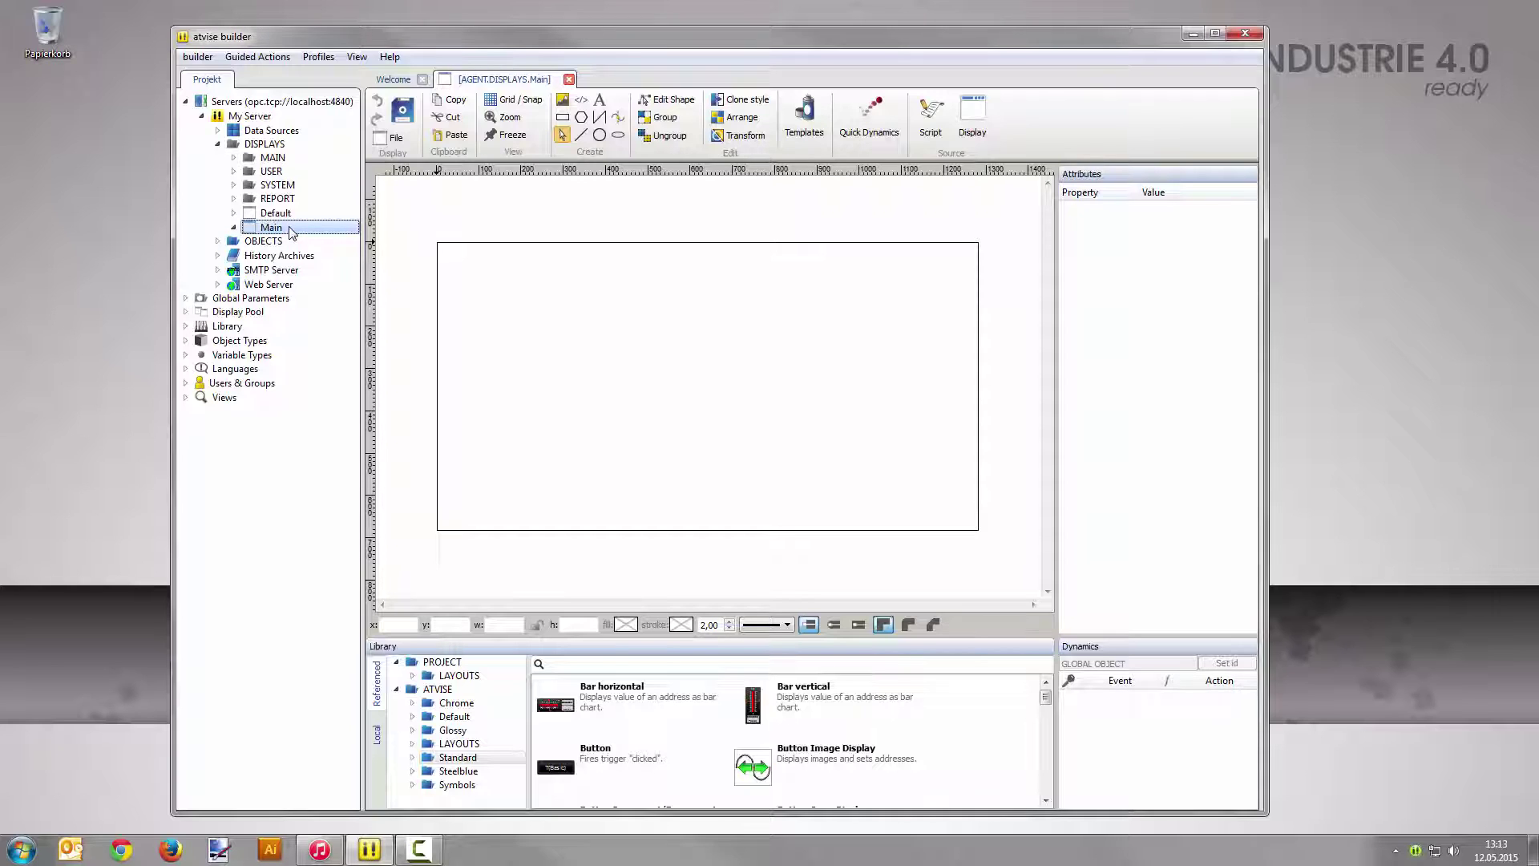
# - Add a Boolean variable bool1 under OBJECTS and draw a circle left of centre
pyautogui.rightClick(289, 244)
pyautogui.moveTo(426, 312)
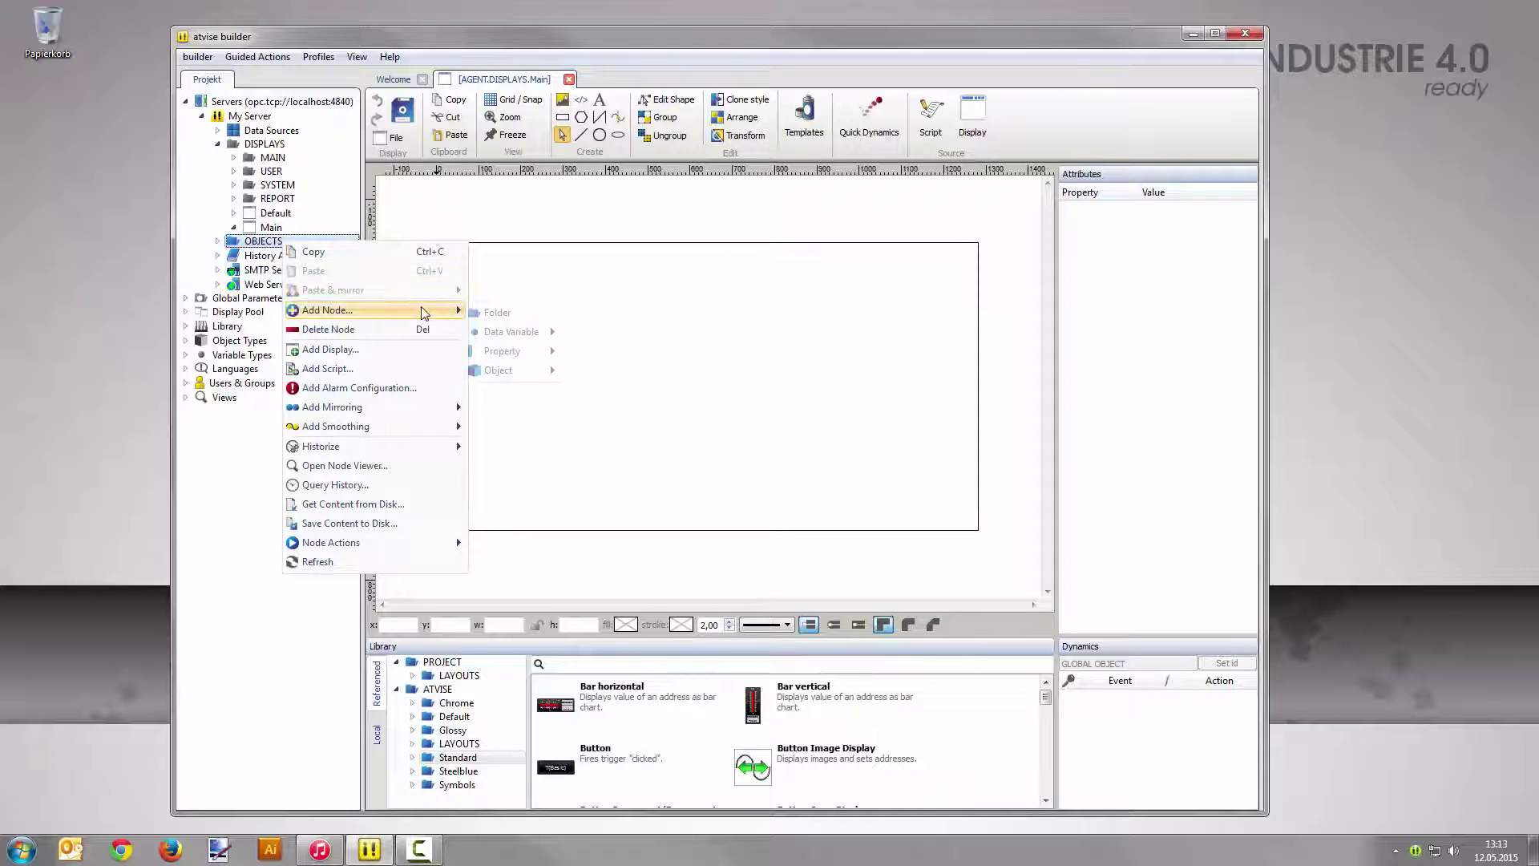
pyautogui.moveTo(528, 333)
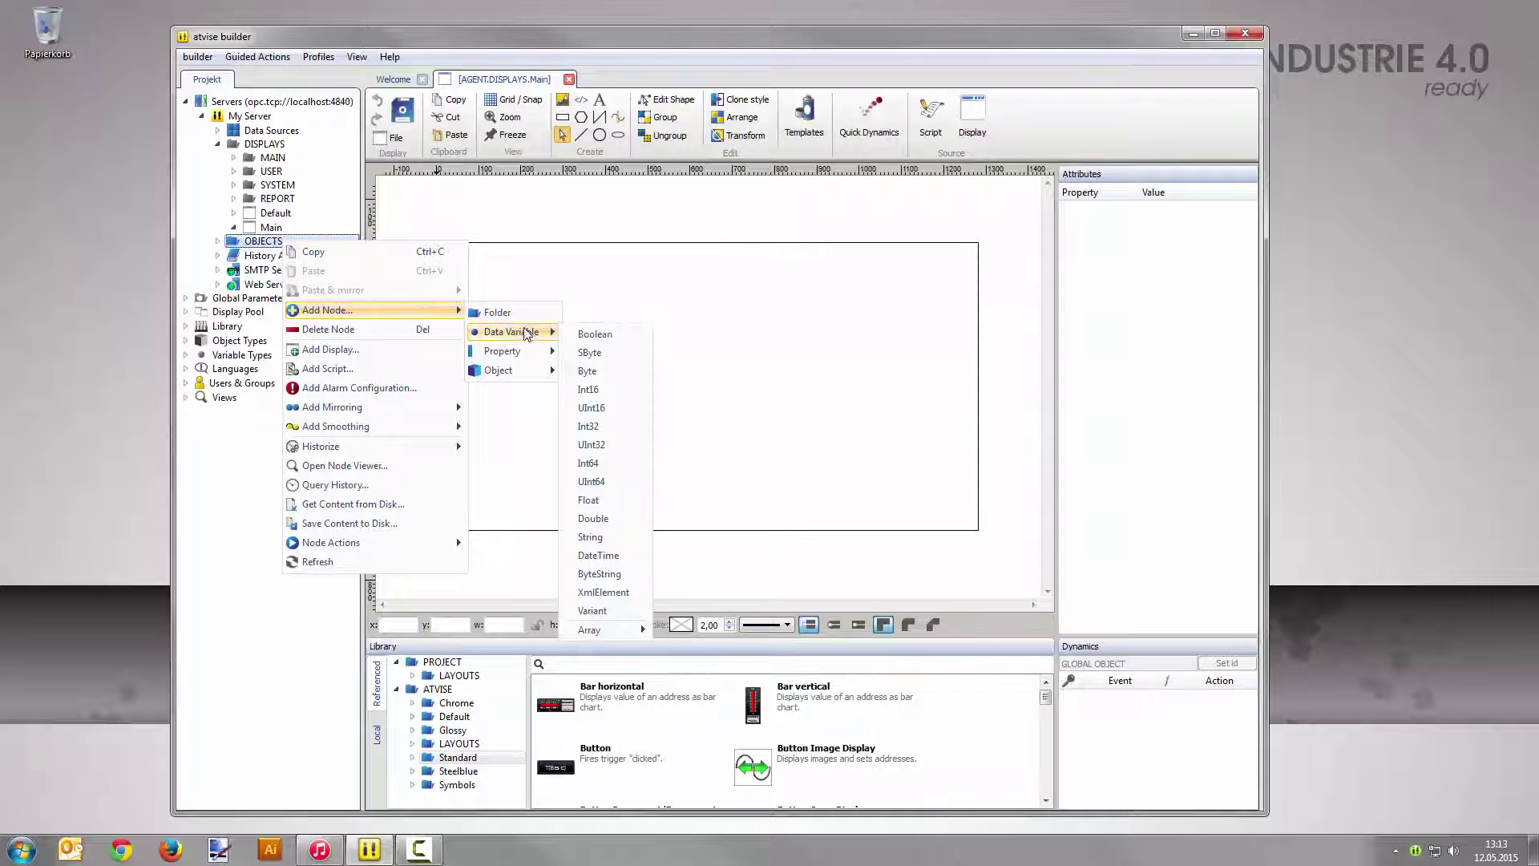
pyautogui.click(605, 335)
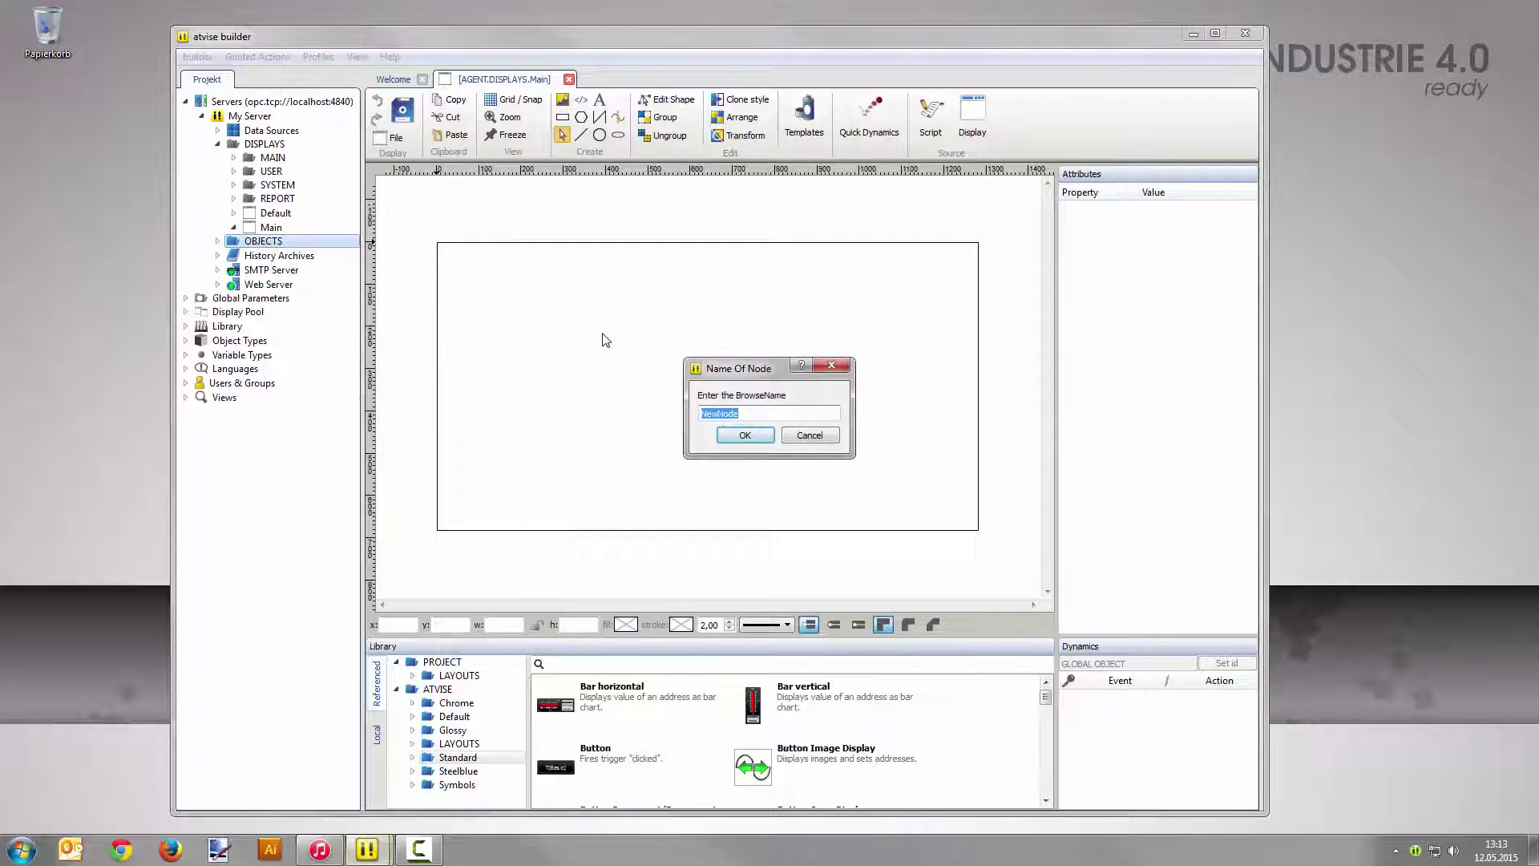
pyautogui.write('bool1')
pyautogui.click(738, 437)
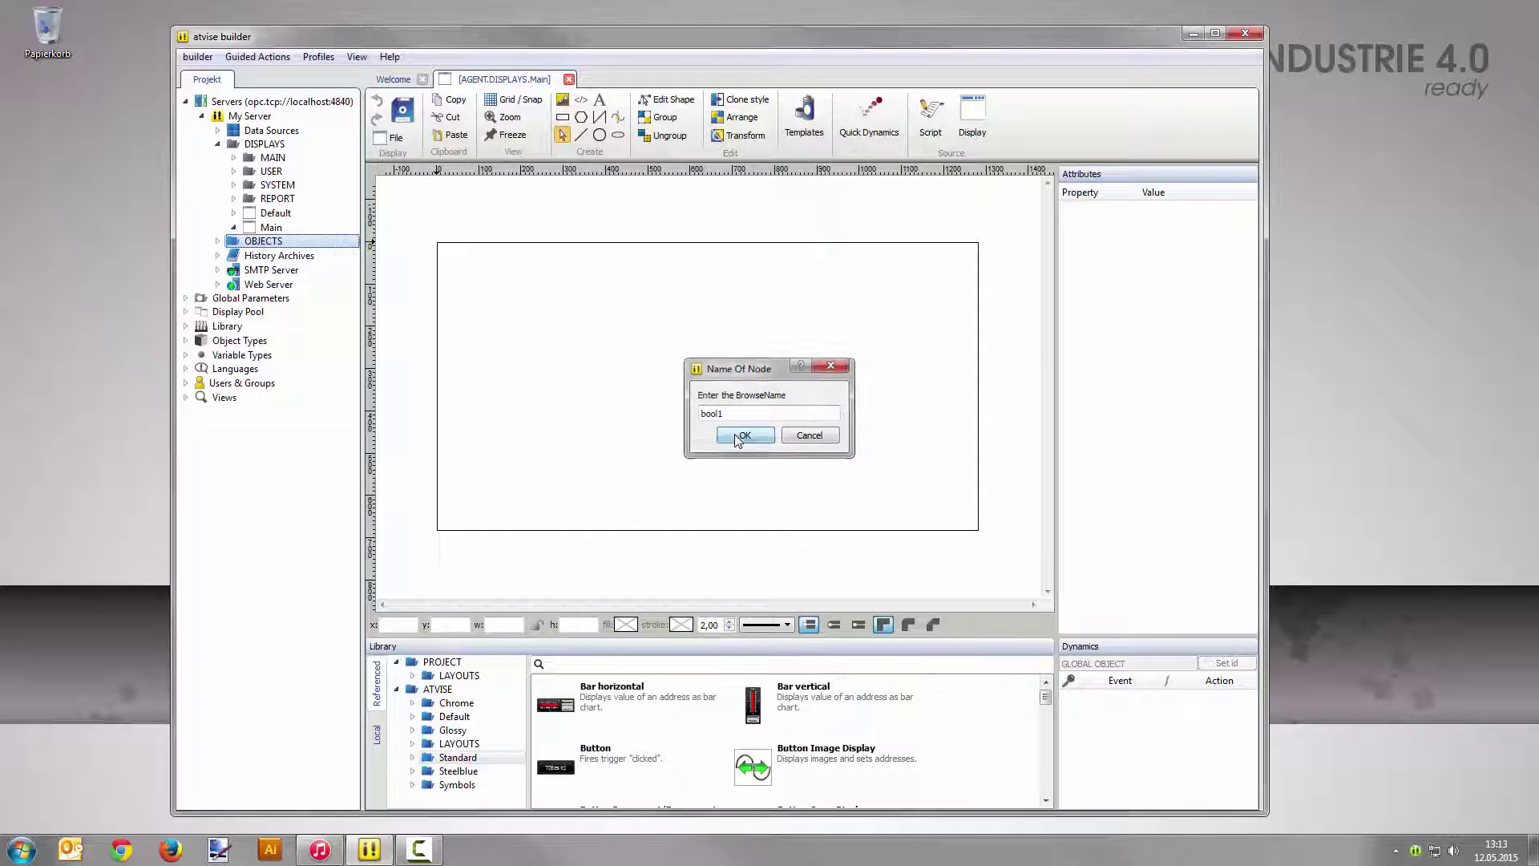
pyautogui.click(599, 137)
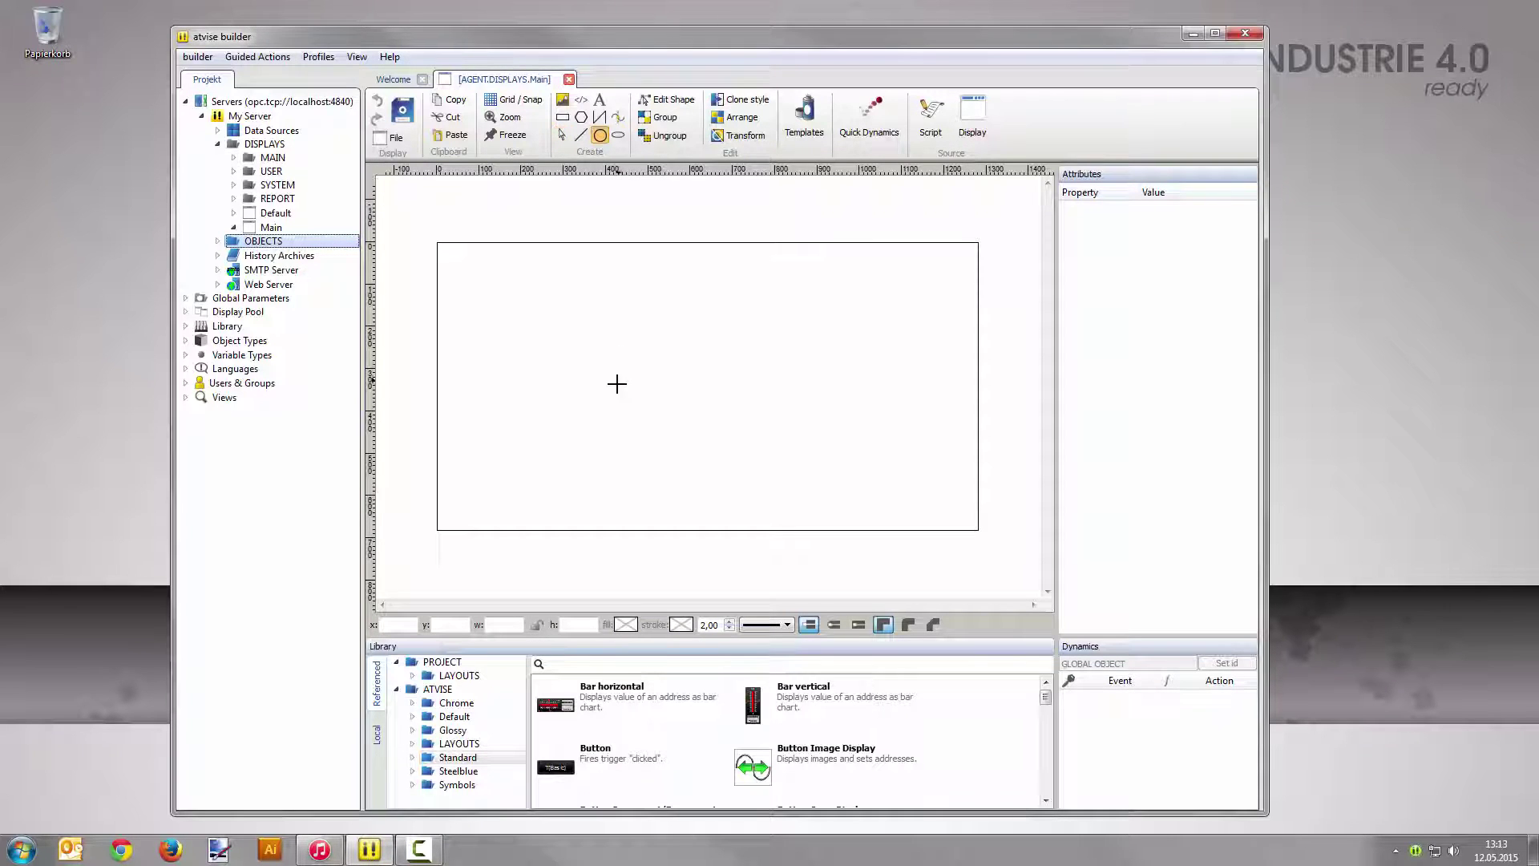
pyautogui.moveTo(604, 381); pyautogui.dragTo(652, 427)
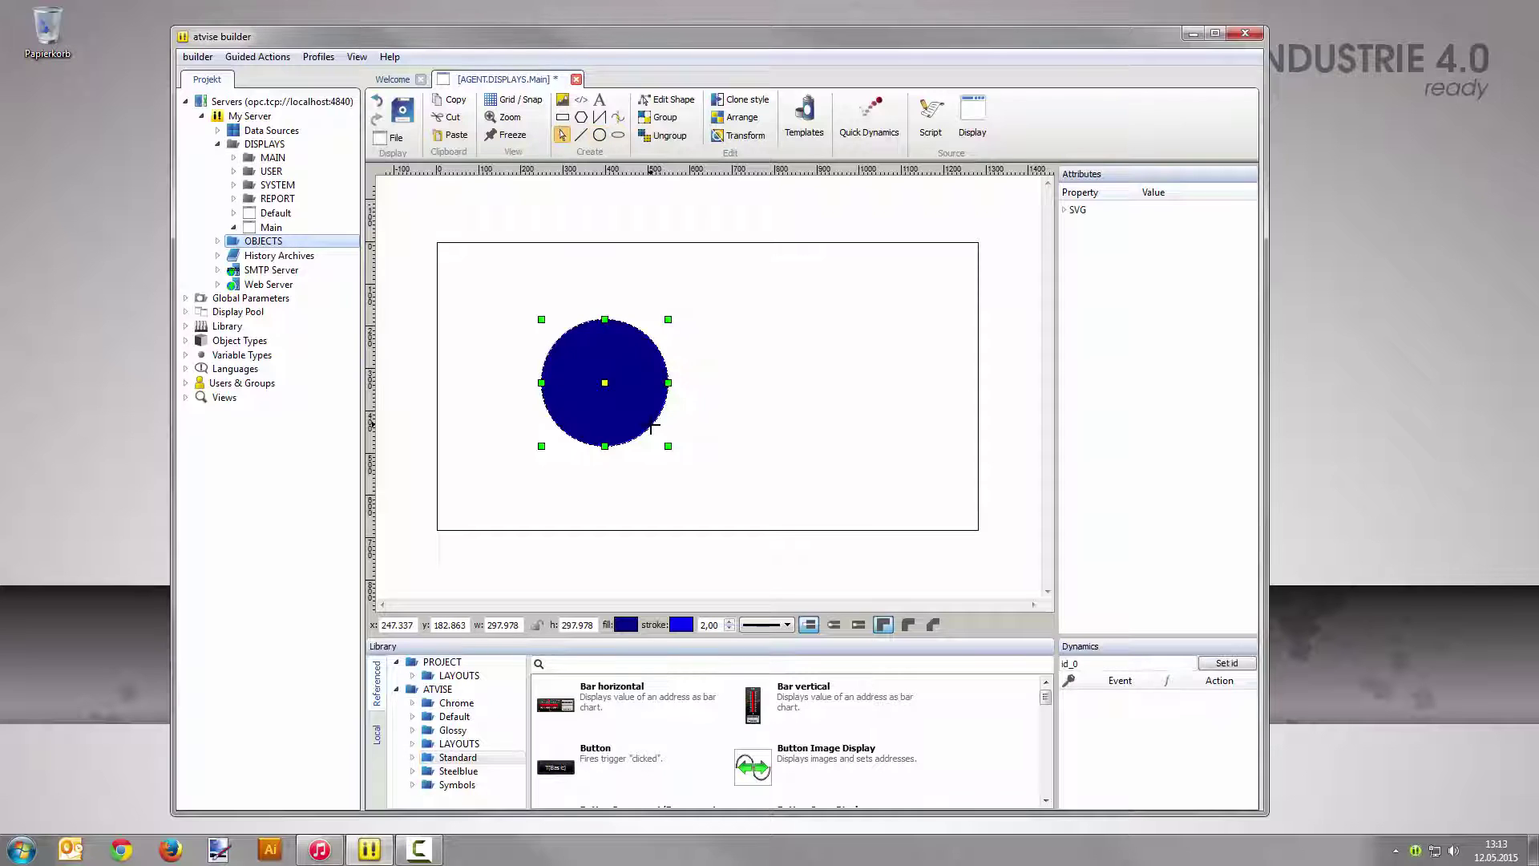
# - Add a simple dynamic to the circle with the access right set to None
pyautogui.rightClick(641, 387)
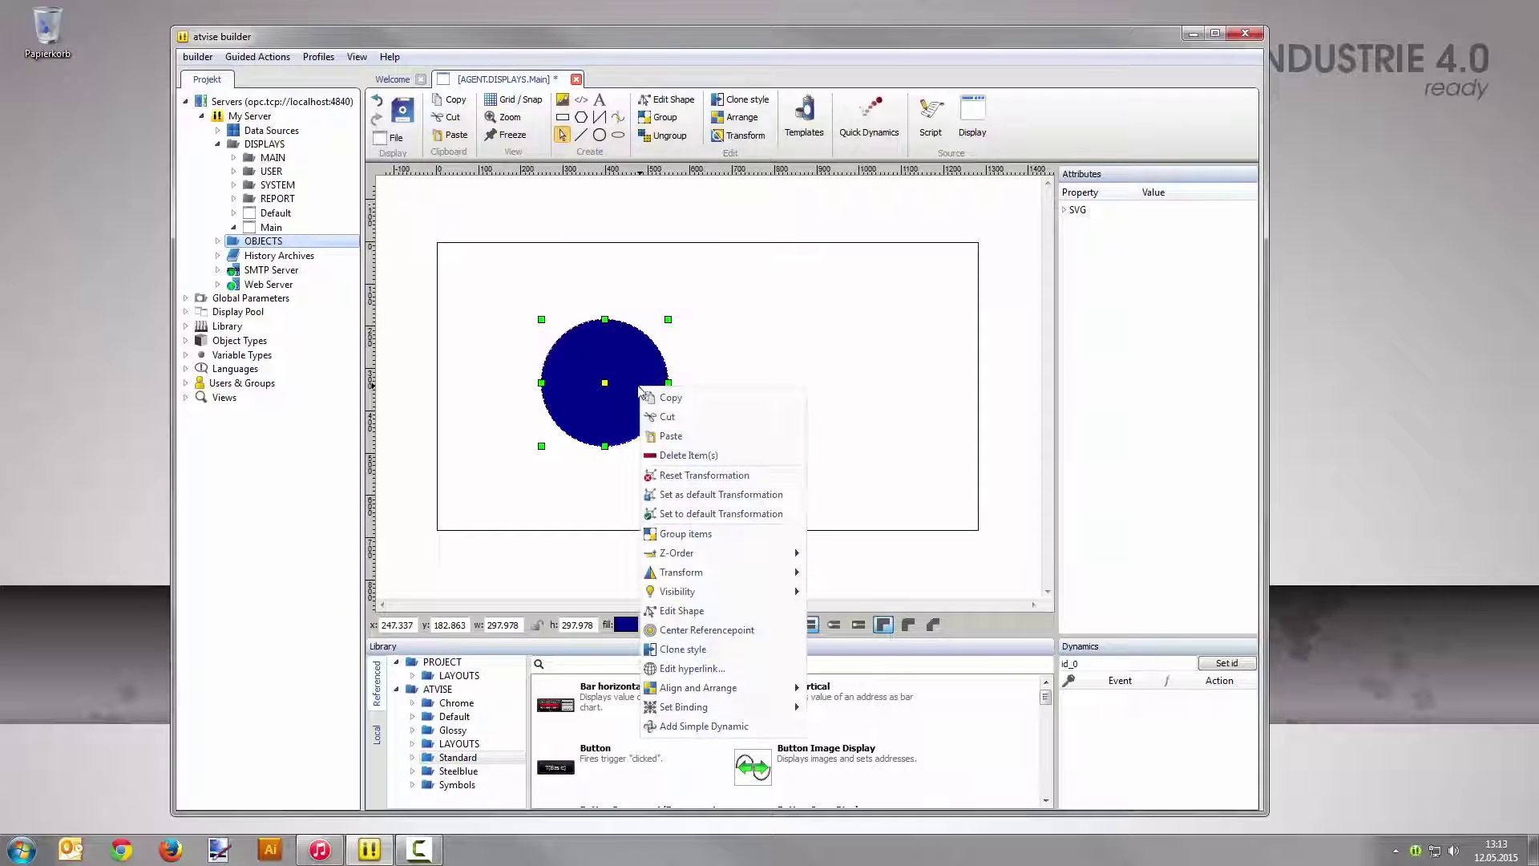
pyautogui.click(704, 726)
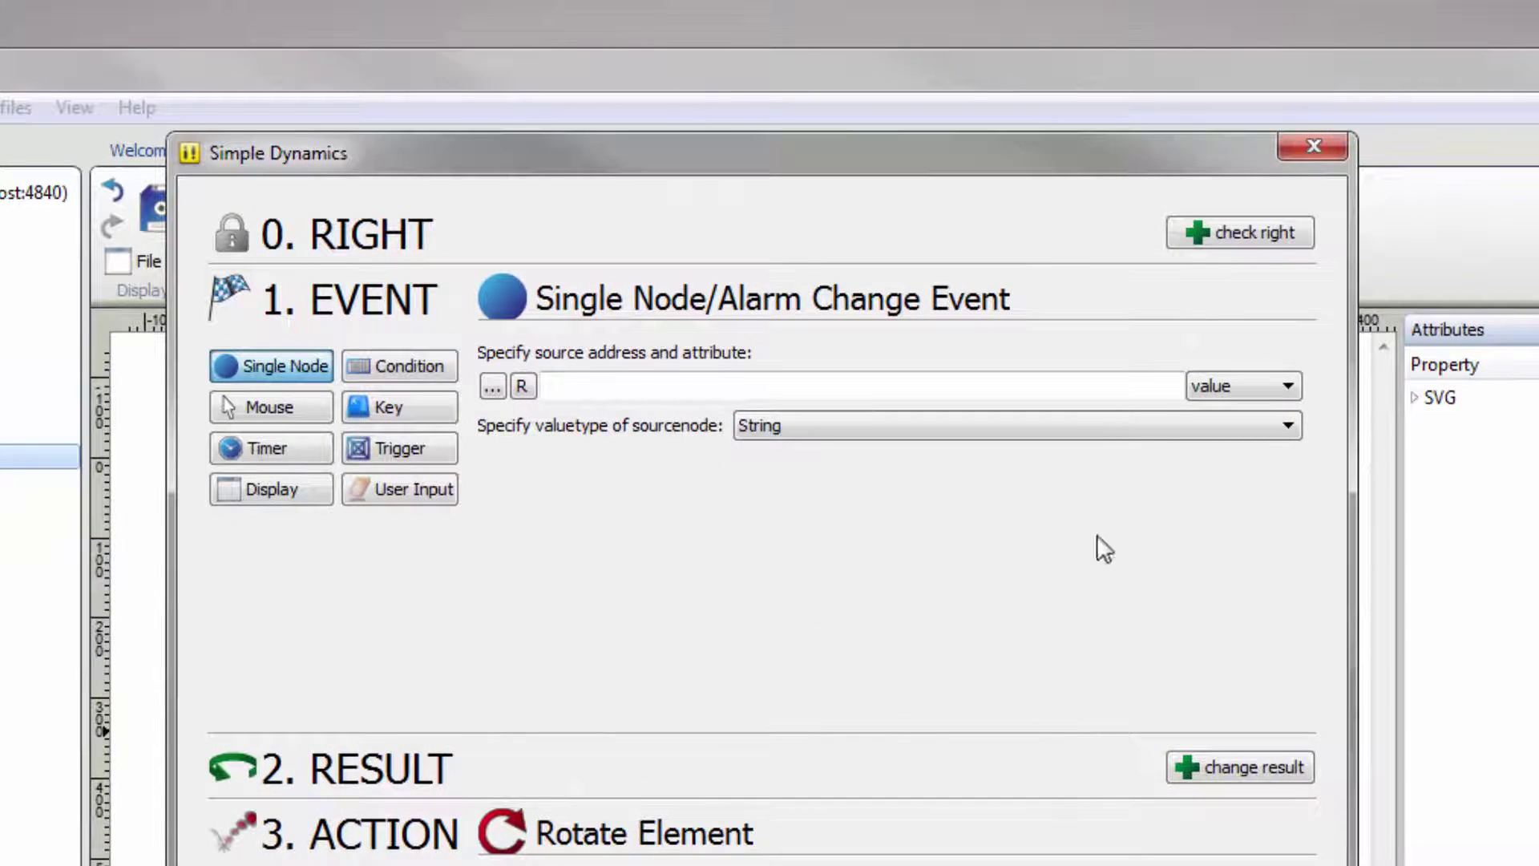
pyautogui.click(1252, 233)
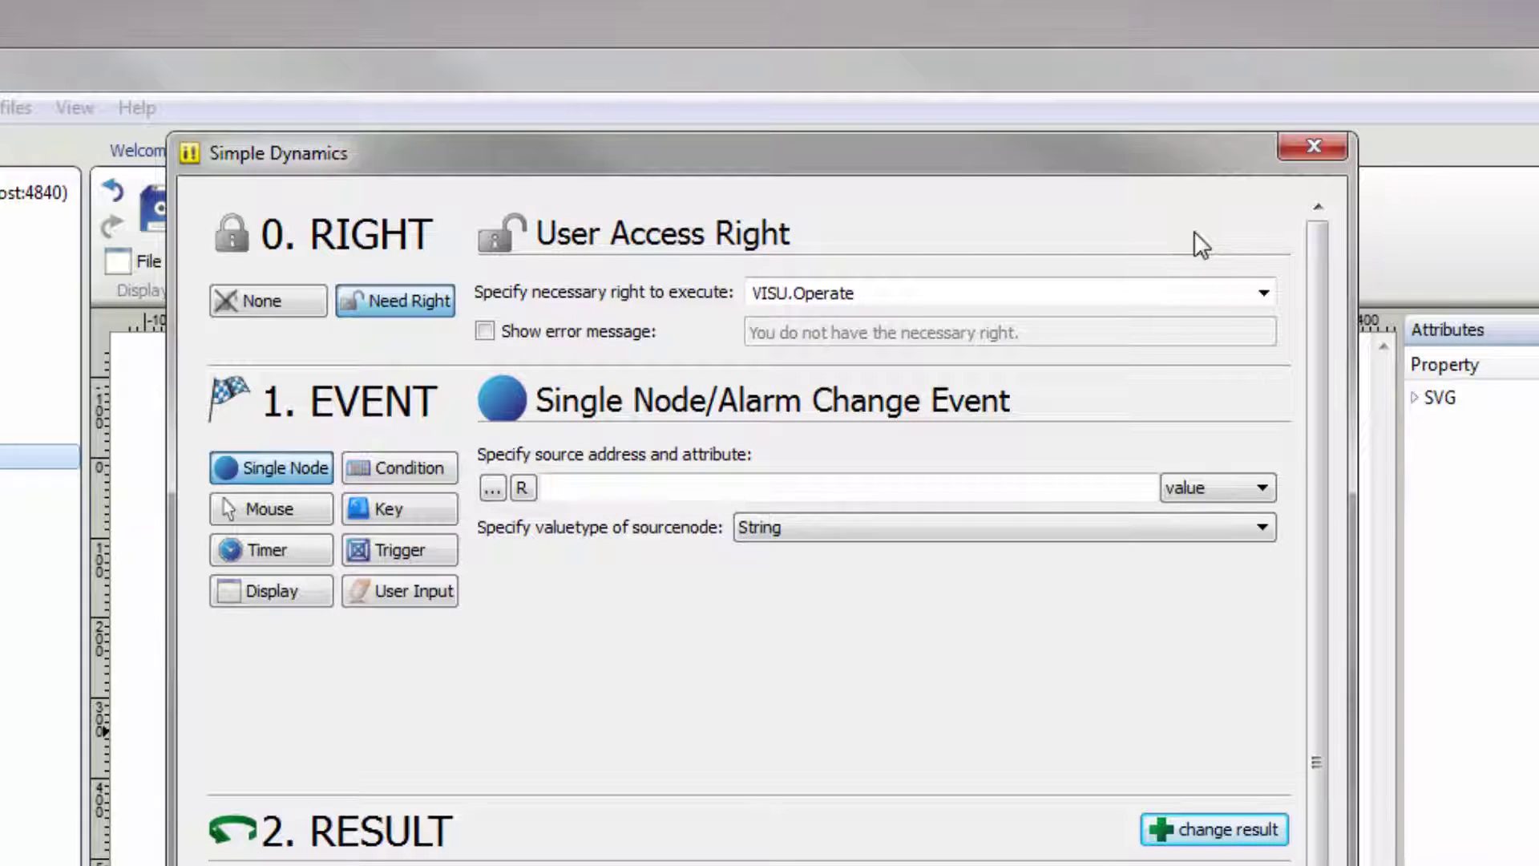
pyautogui.click(248, 305)
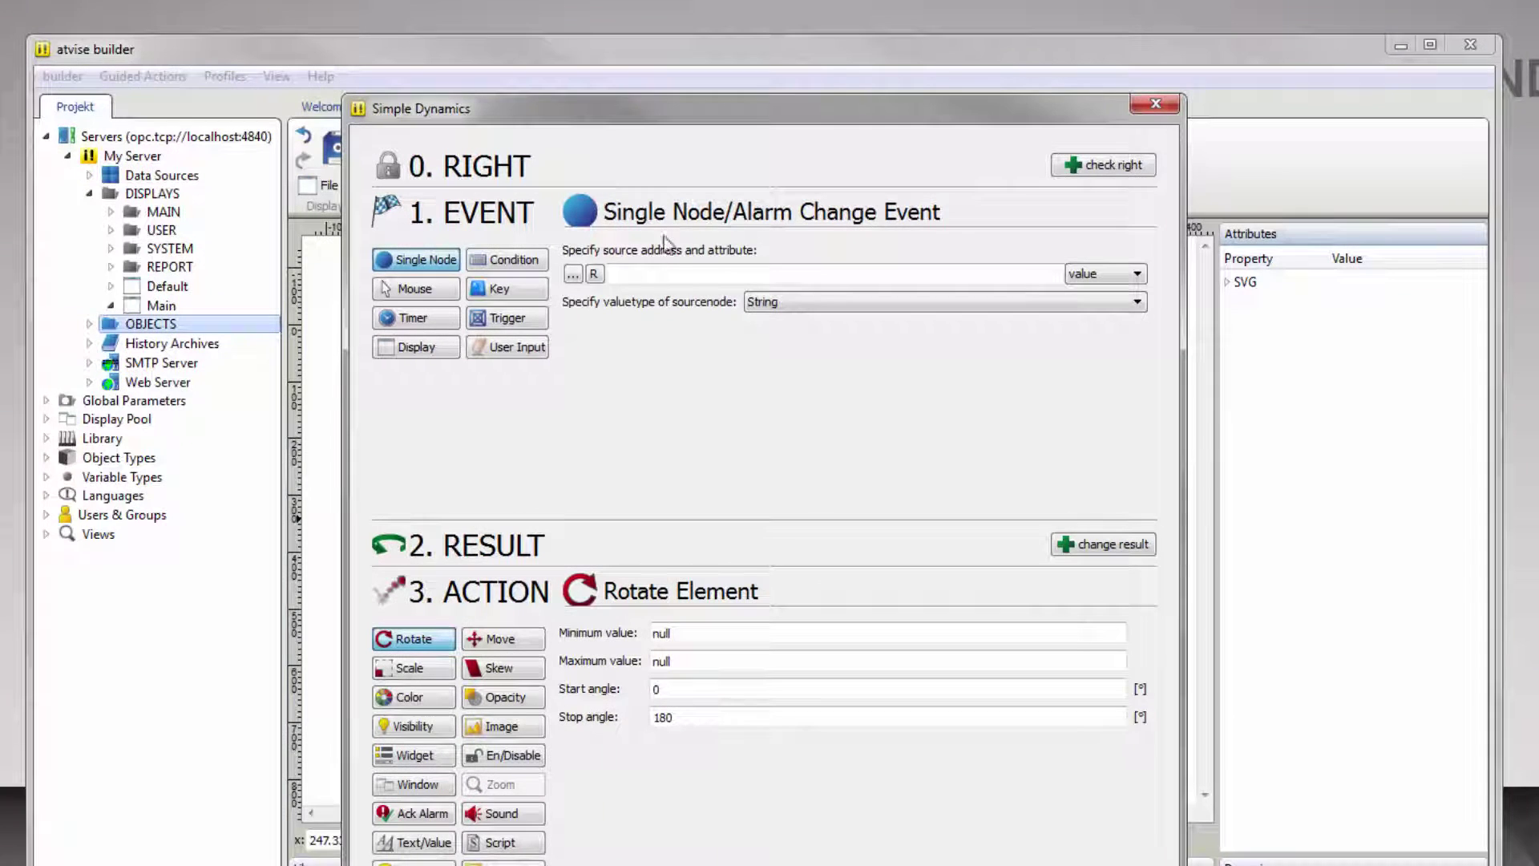
# - Make AGENT.OBJECTS.bool1 the dynamic's trigger node and set its result source to None
pyautogui.click(573, 274)
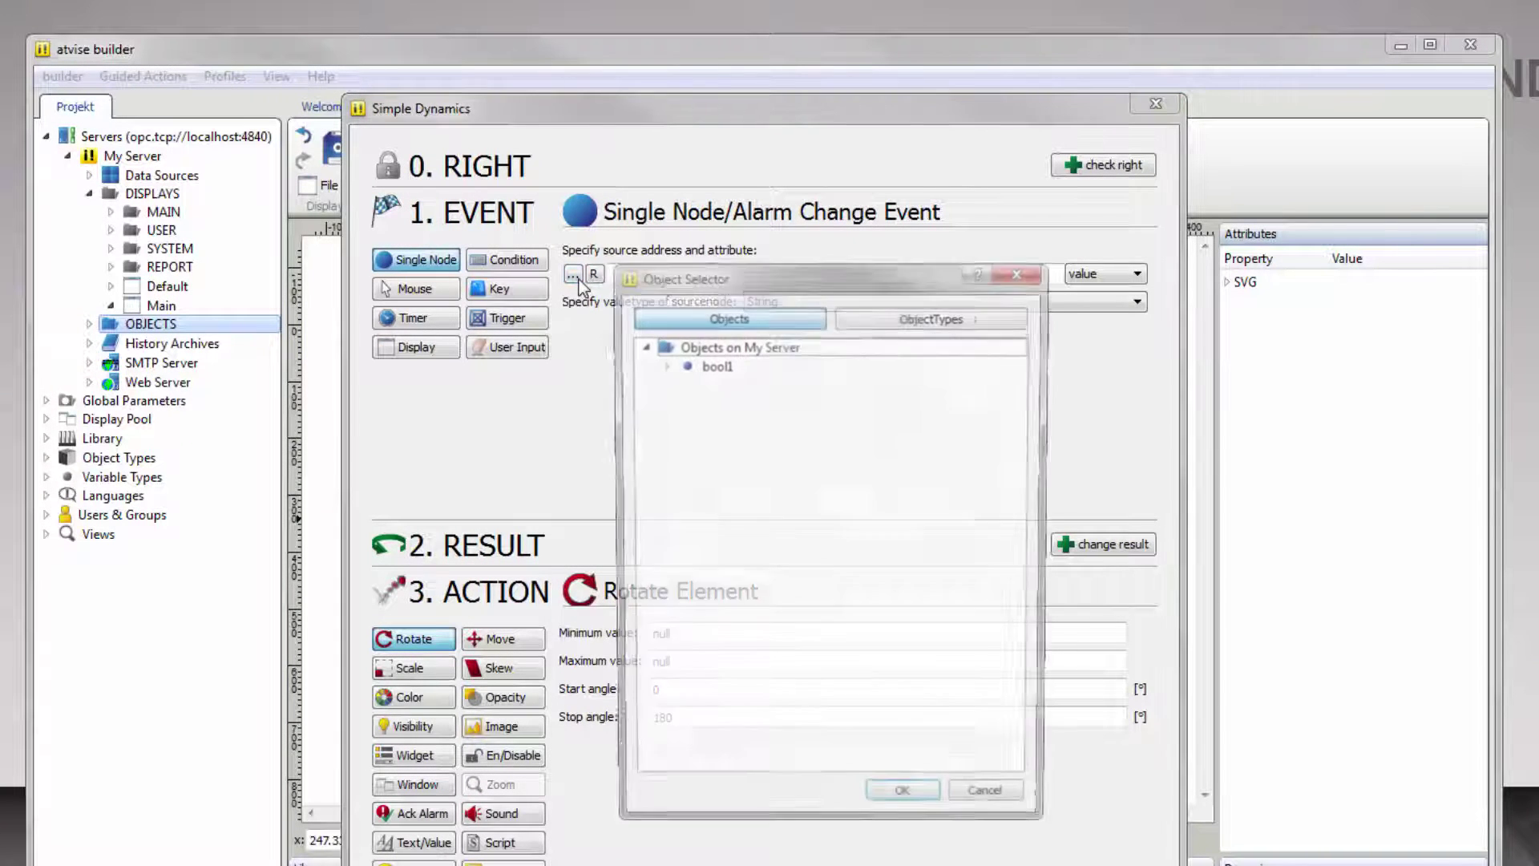
pyautogui.click(718, 367)
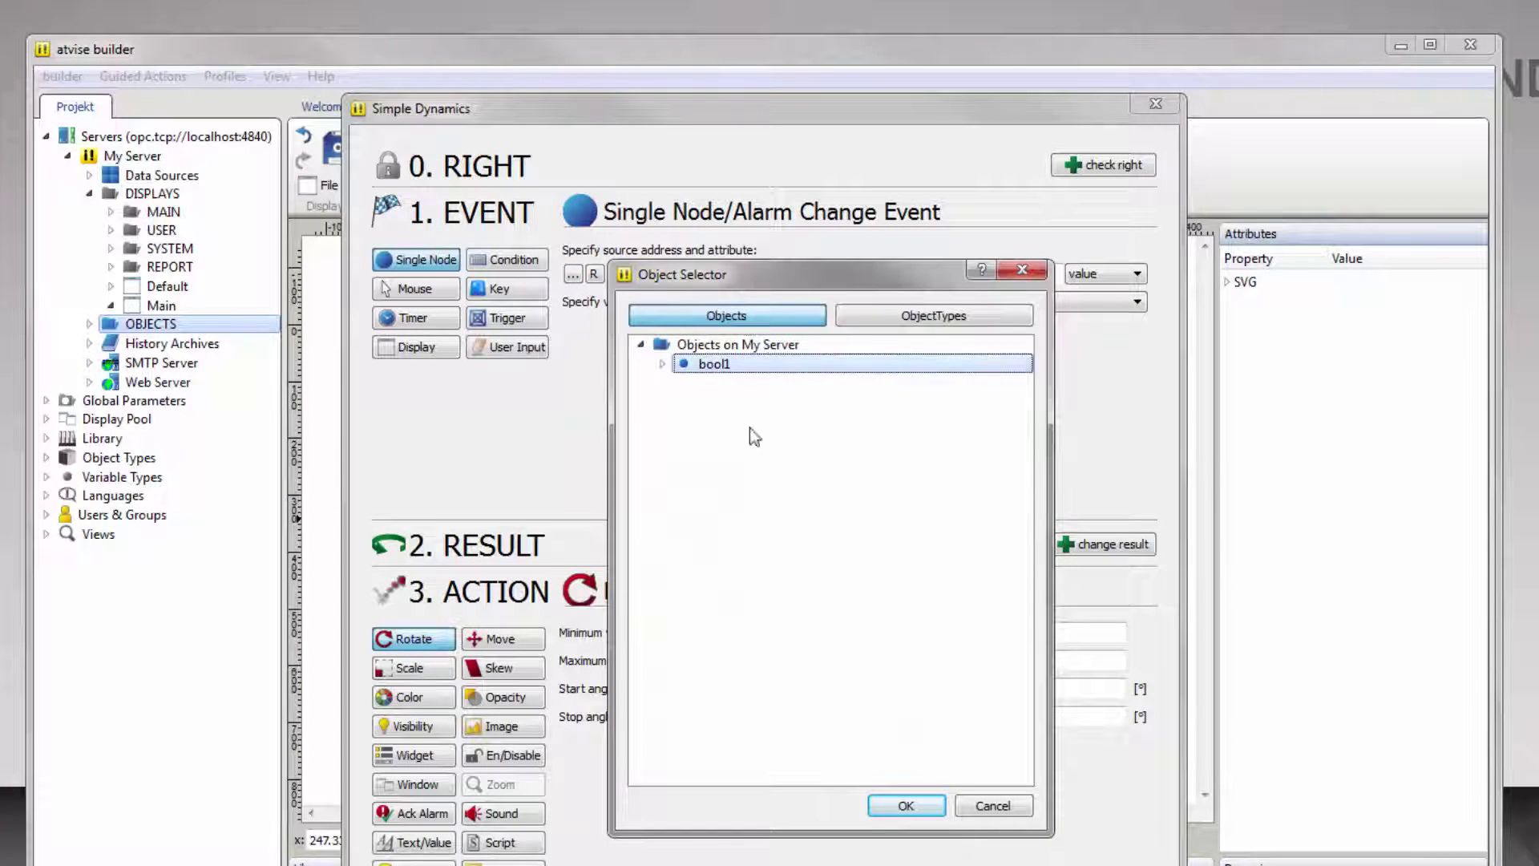
pyautogui.click(905, 805)
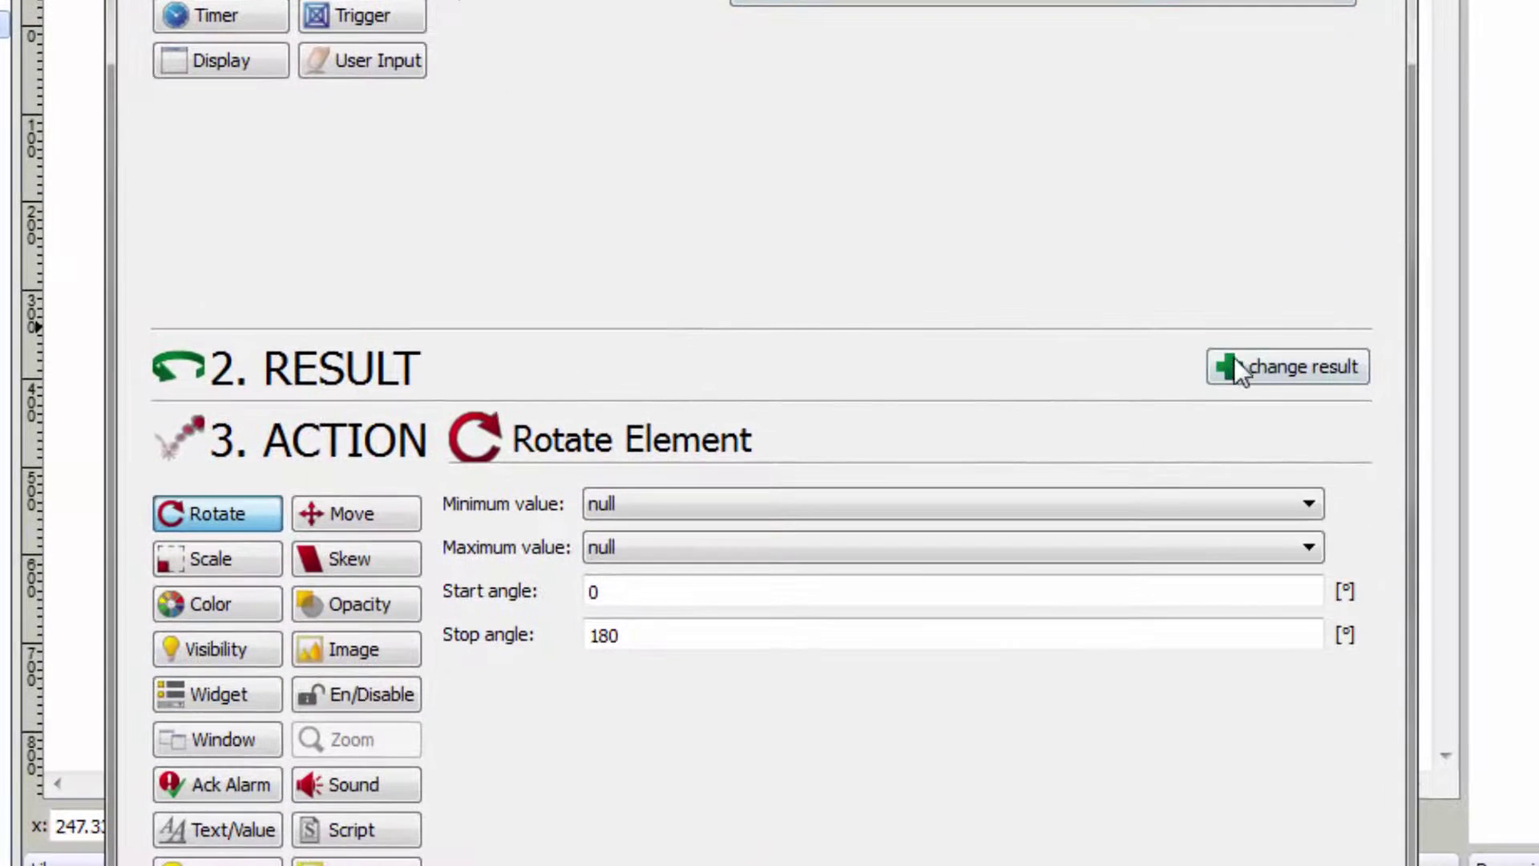
pyautogui.click(1241, 360)
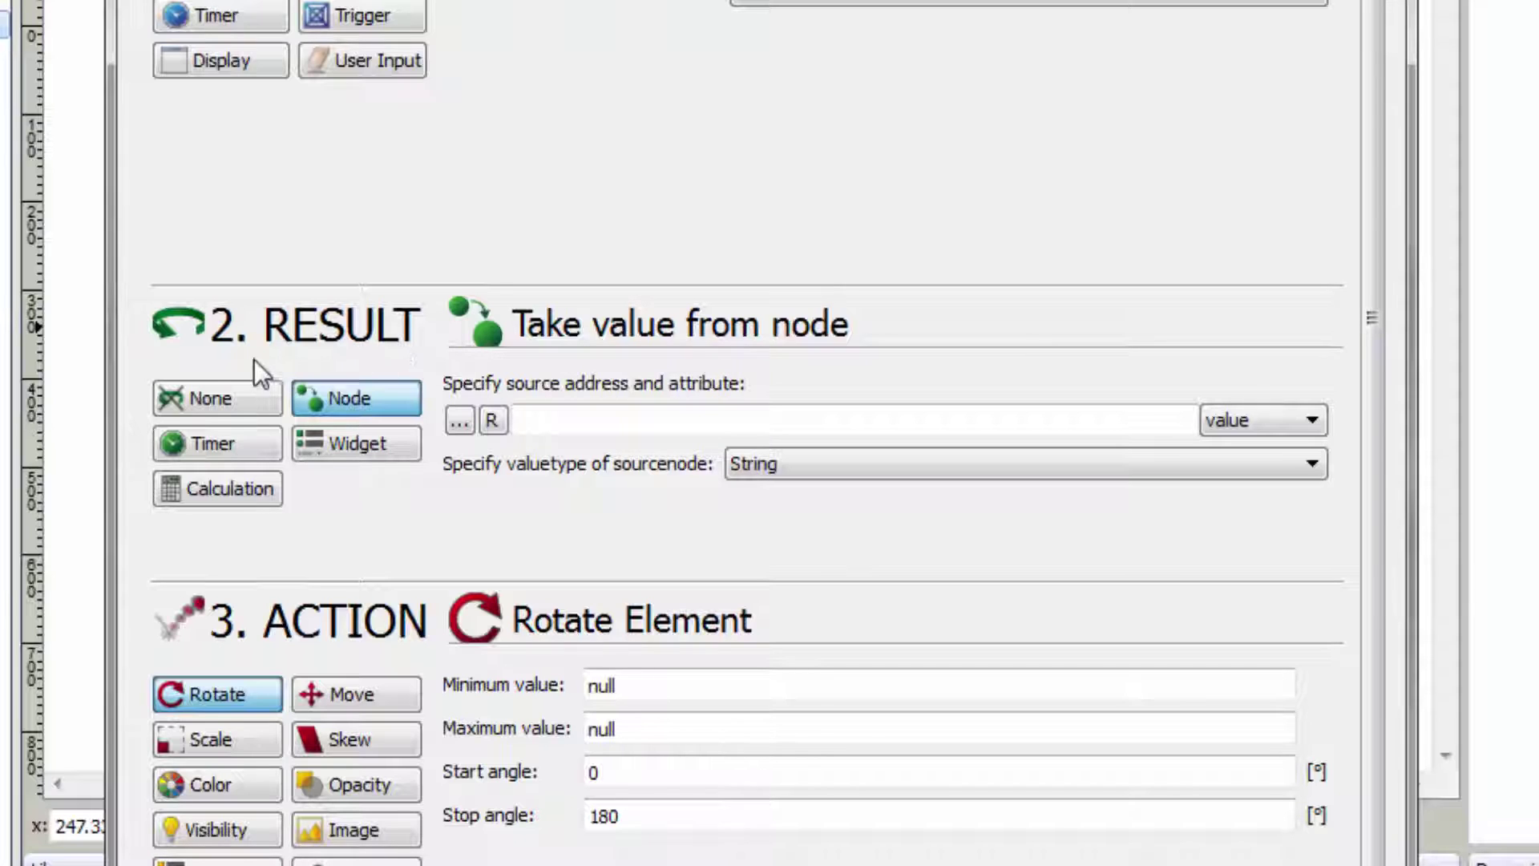
pyautogui.click(202, 400)
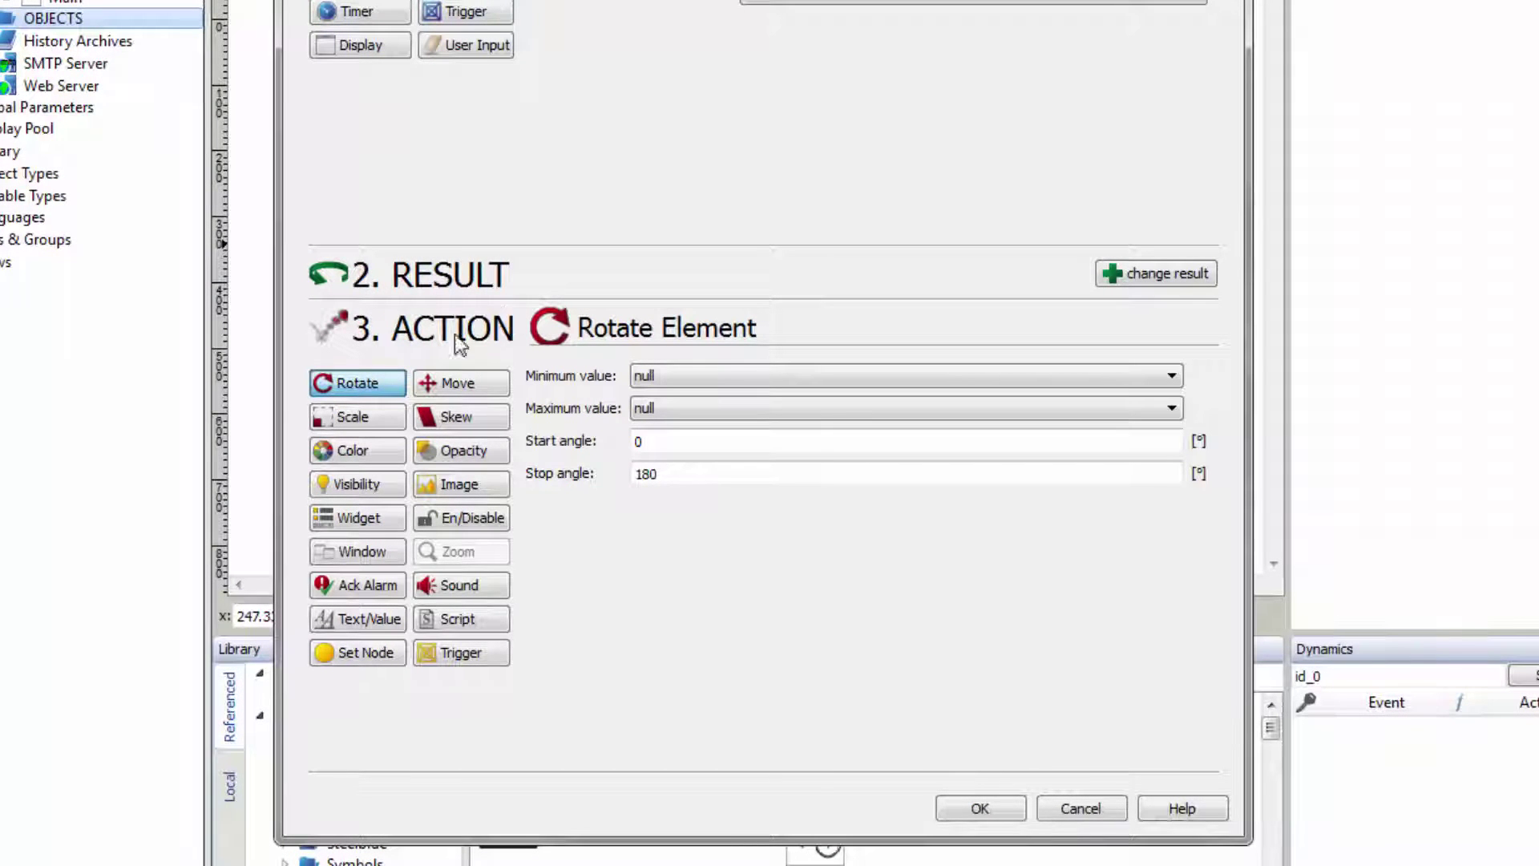
# - Choose the Color action and fill the circle spring green when bool1 is true
pyautogui.click(391, 451)
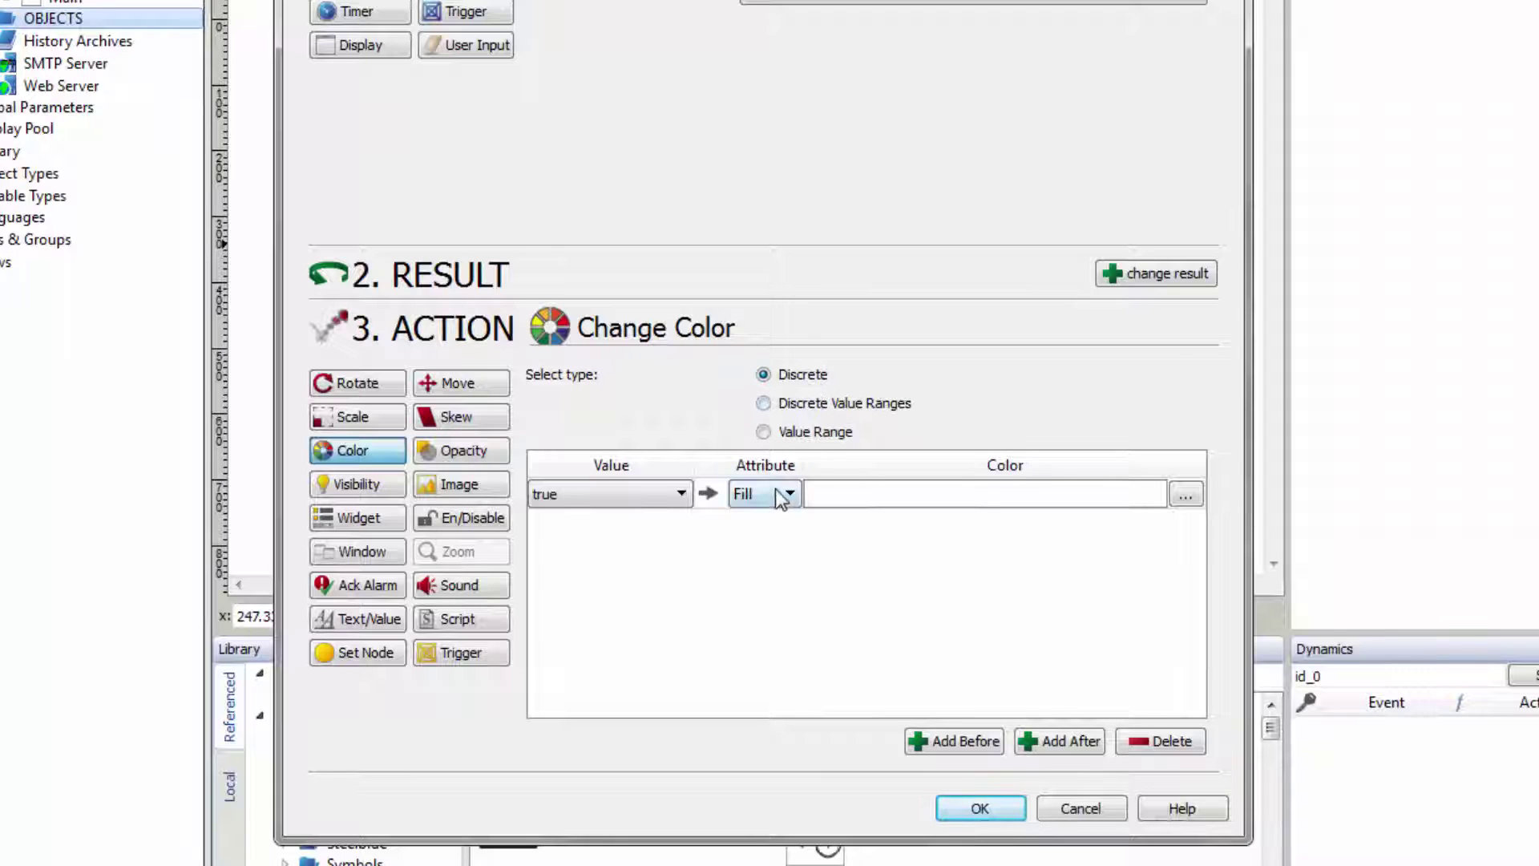
pyautogui.click(1184, 497)
pyautogui.click(686, 167)
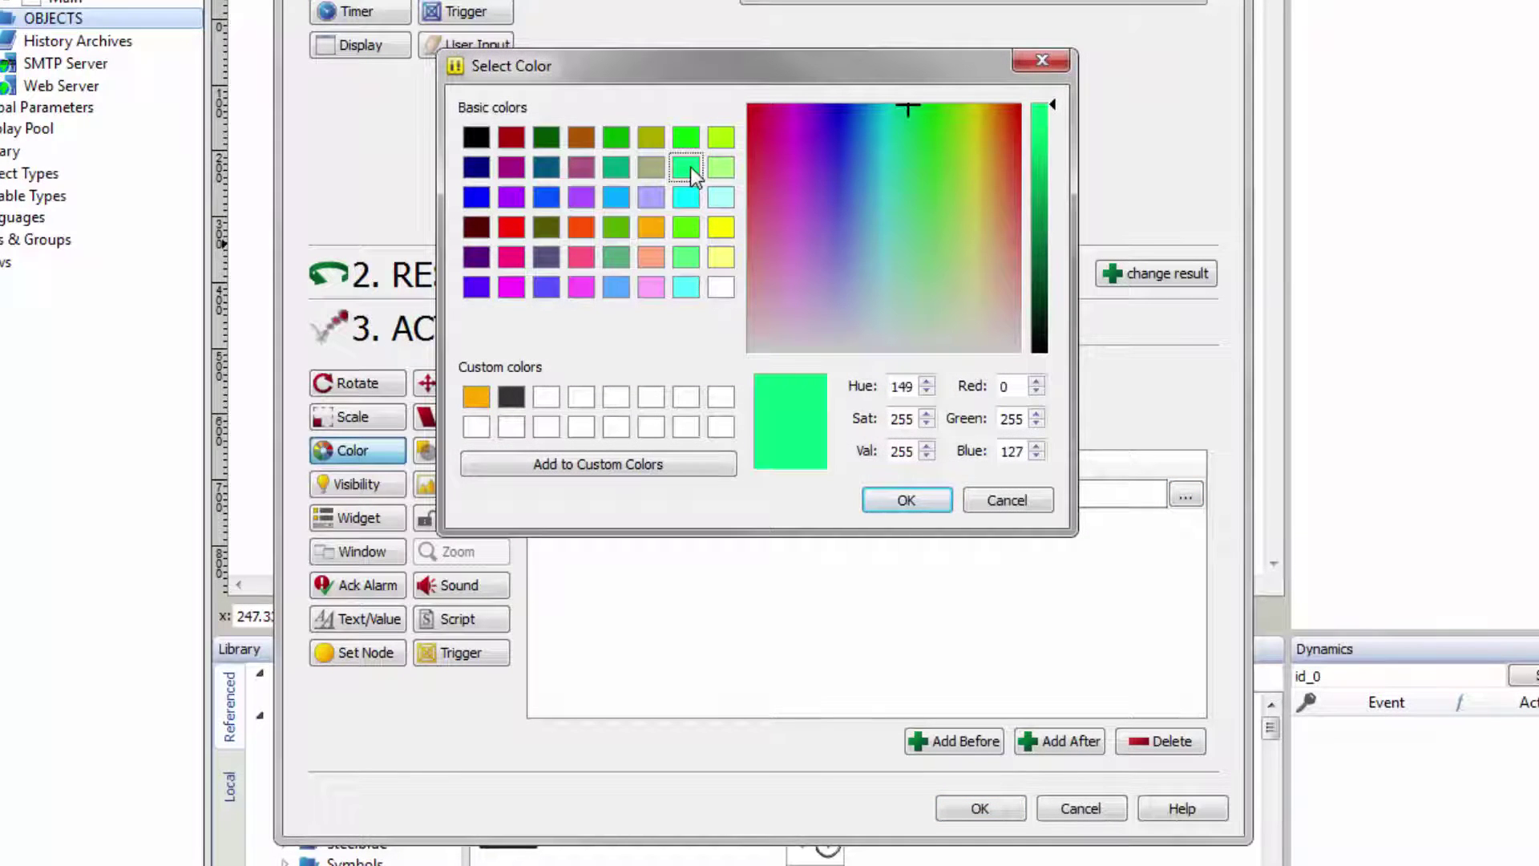
pyautogui.click(906, 501)
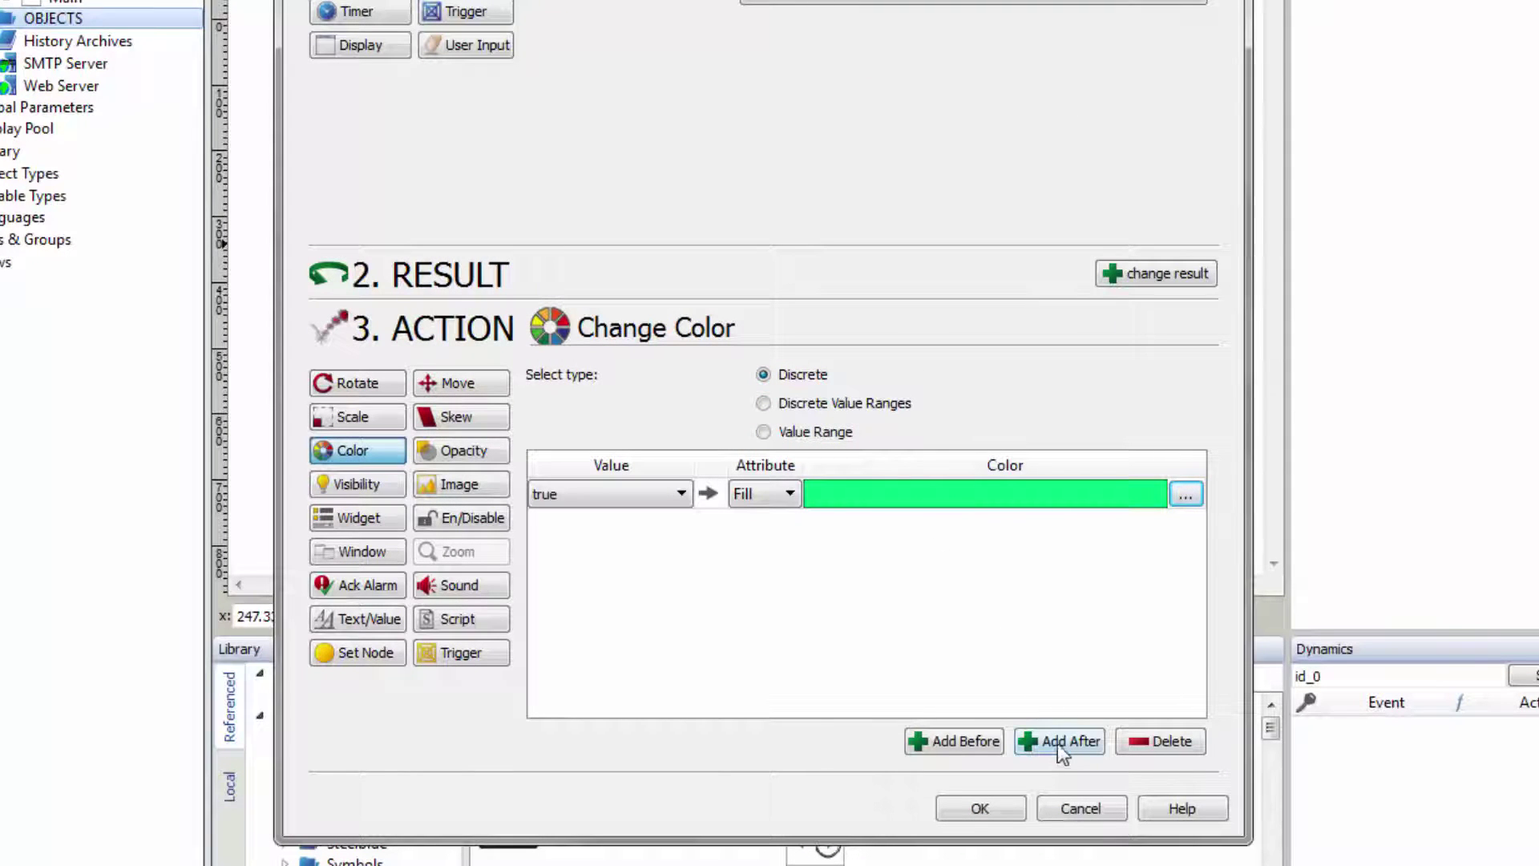
# - Add a false row that fills the circle grey, and apply the dynamic
pyautogui.click(1058, 747)
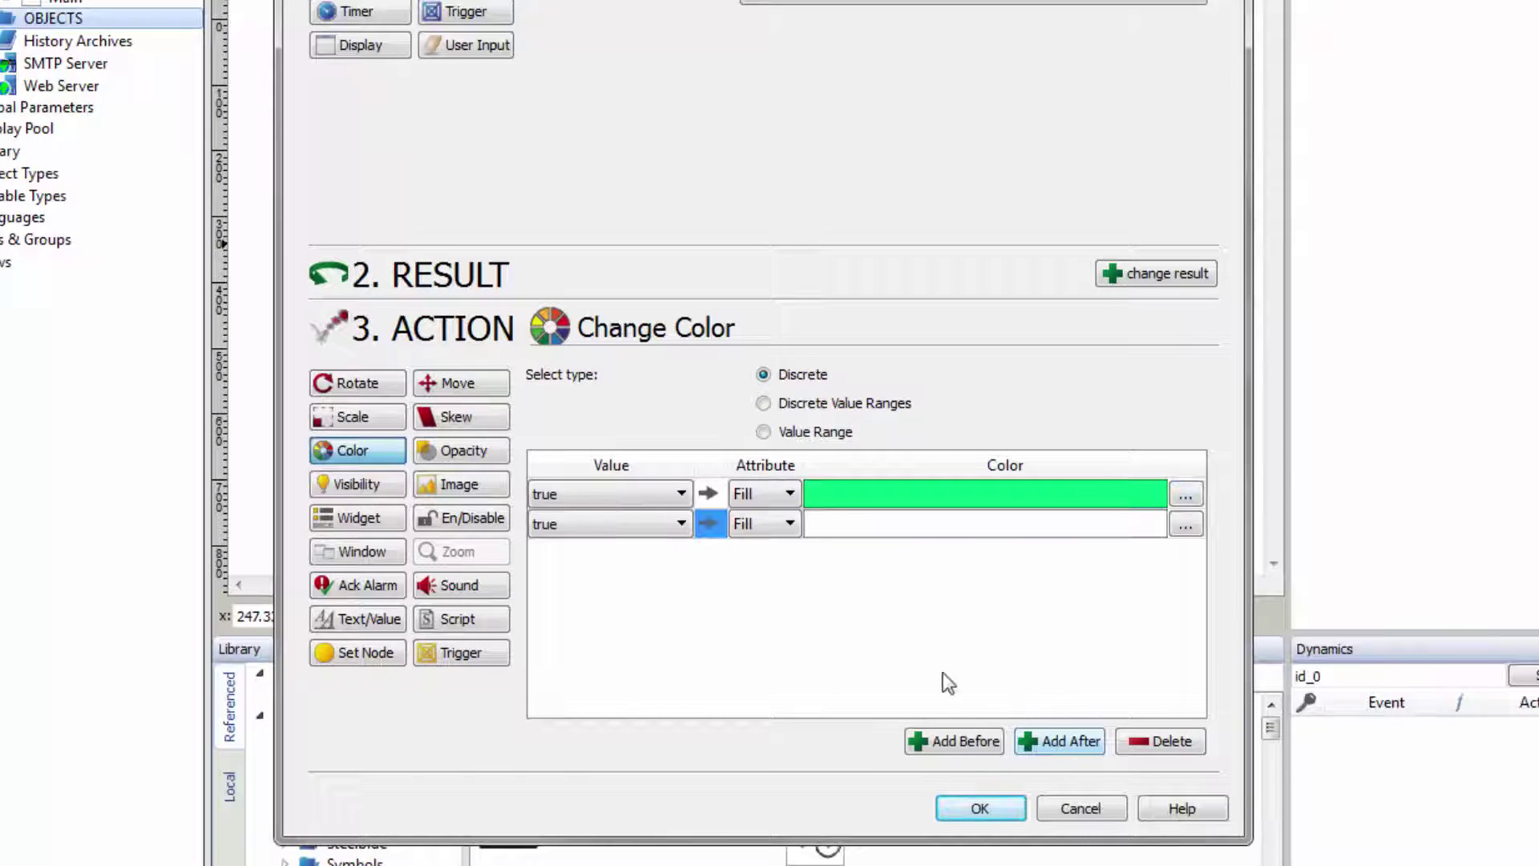
pyautogui.click(681, 529)
pyautogui.click(680, 528)
pyautogui.click(682, 549)
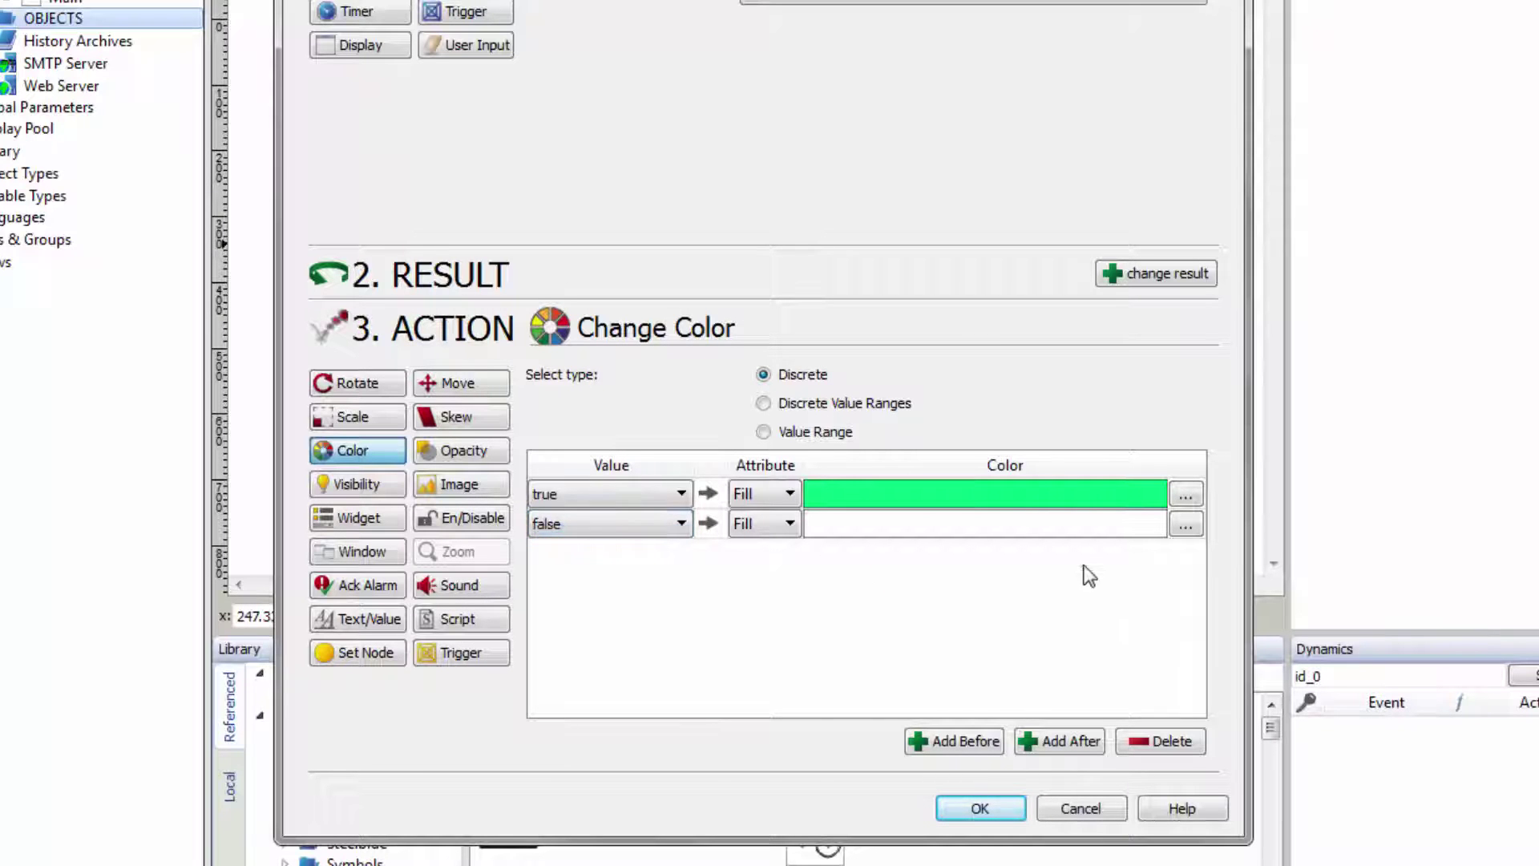
pyautogui.click(1185, 526)
pyautogui.moveTo(1038, 135); pyautogui.dragTo(1040, 184)
pyautogui.click(910, 502)
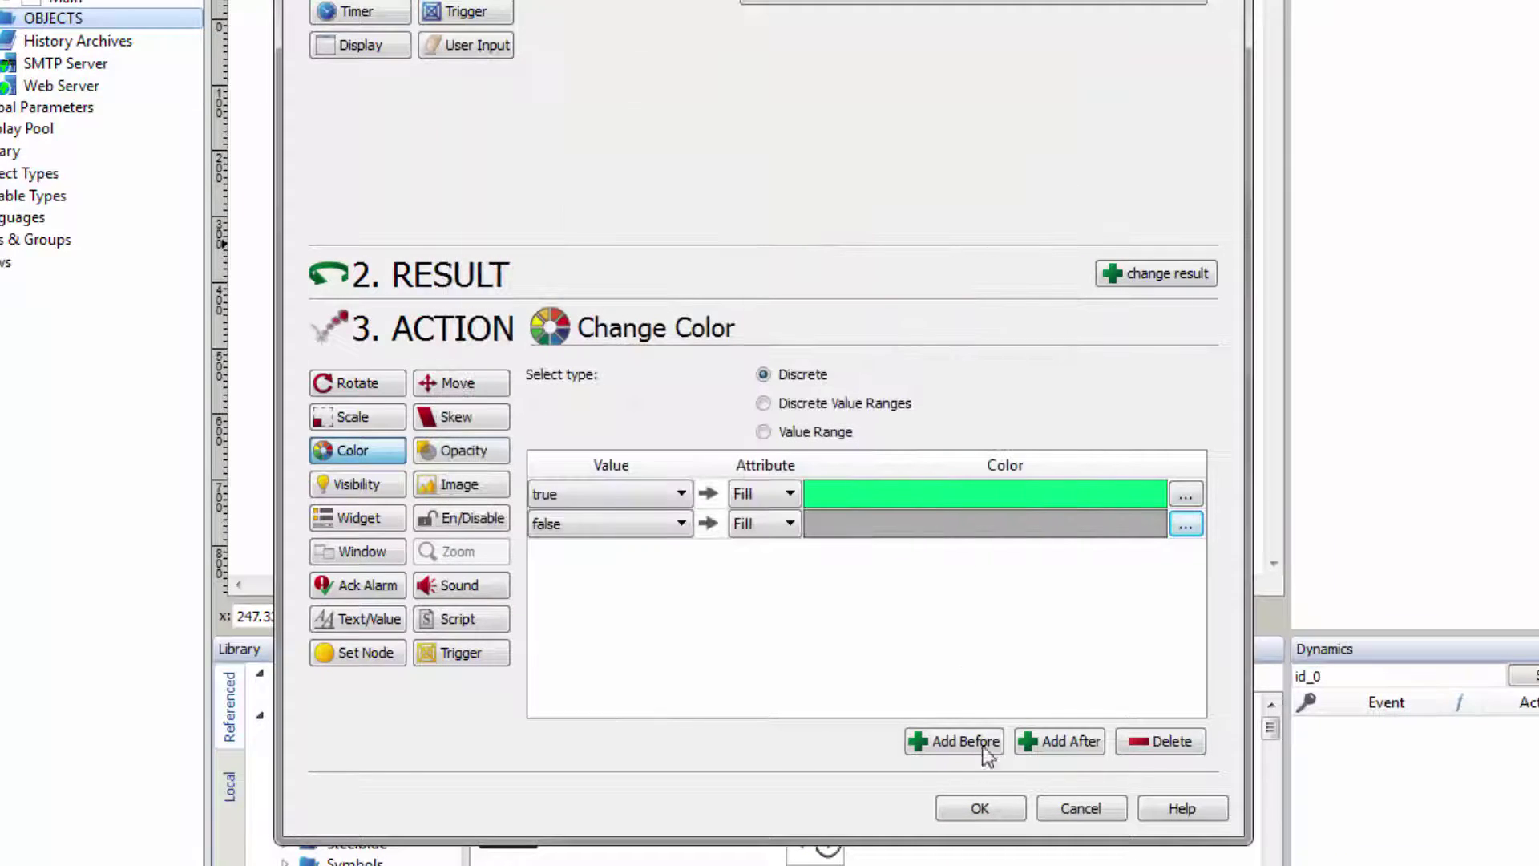
pyautogui.click(979, 808)
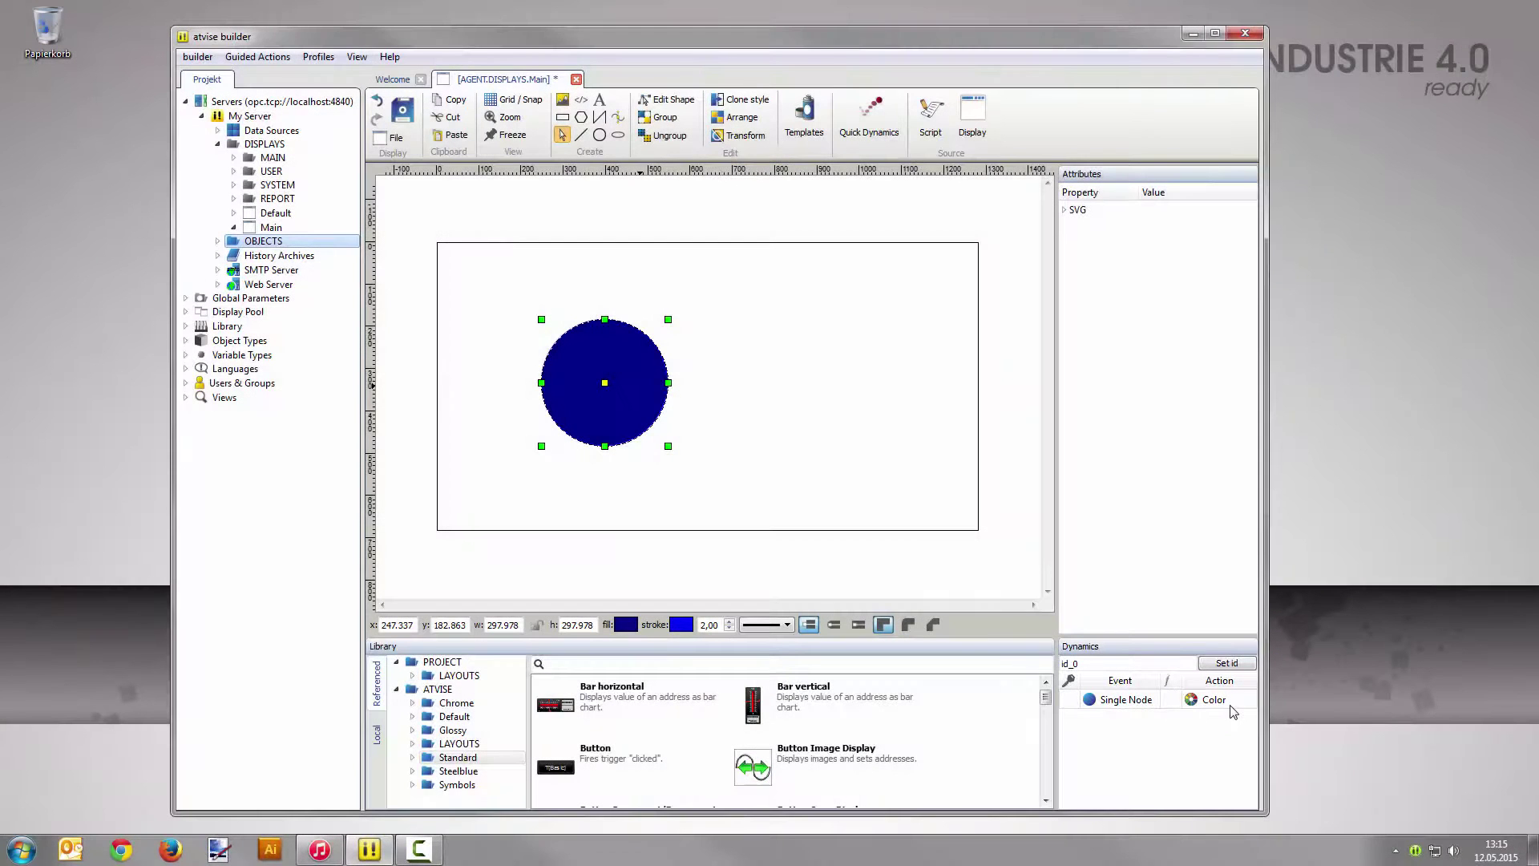
# - Expand OBJECTS in the Projekt tree to reveal the bool1 variable
pyautogui.rightClick(1138, 700)
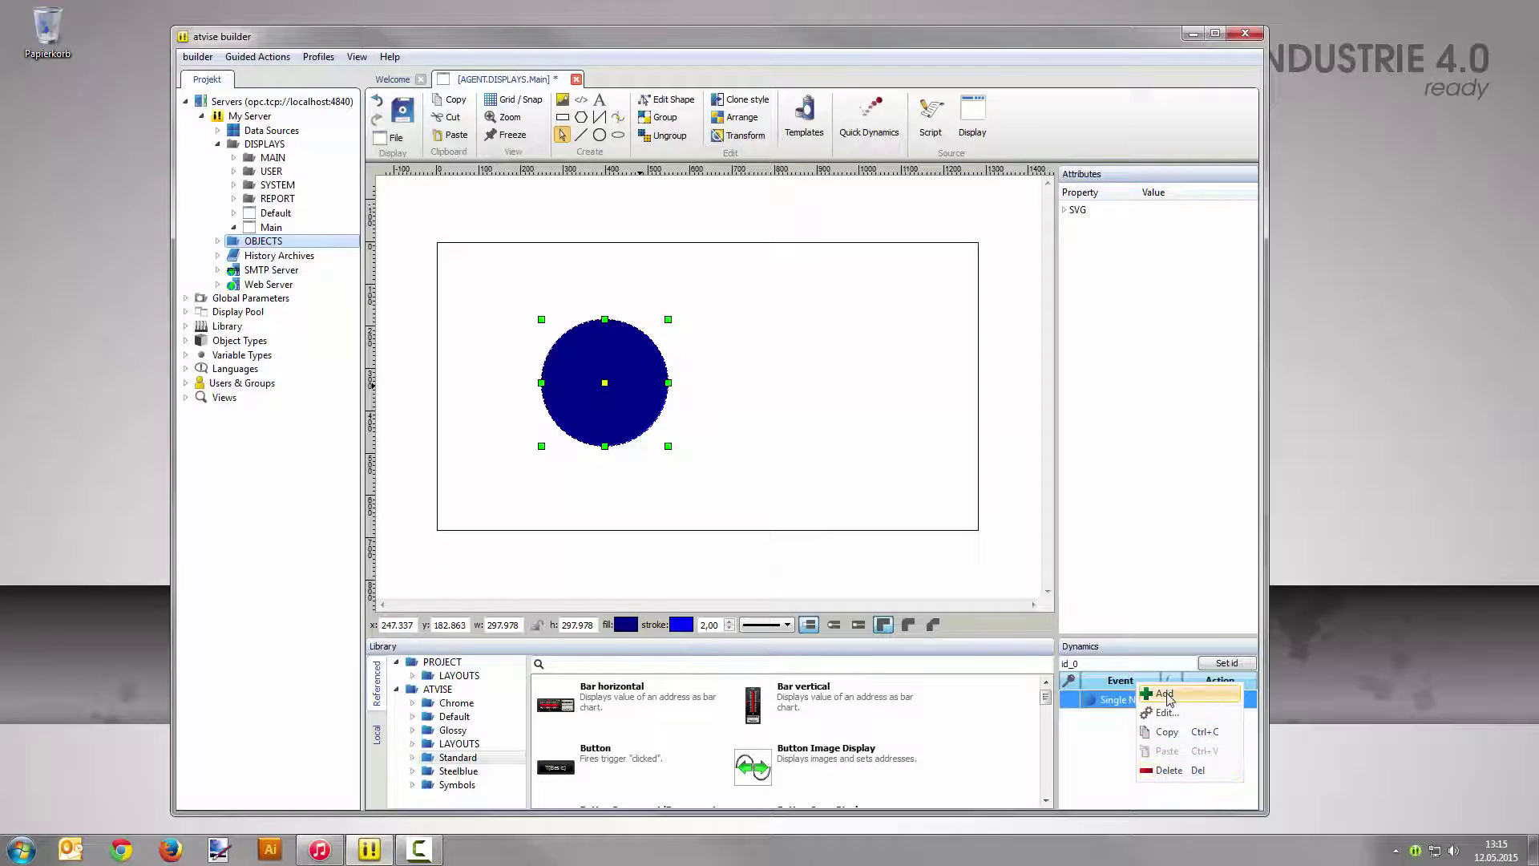
pyautogui.click(1117, 732)
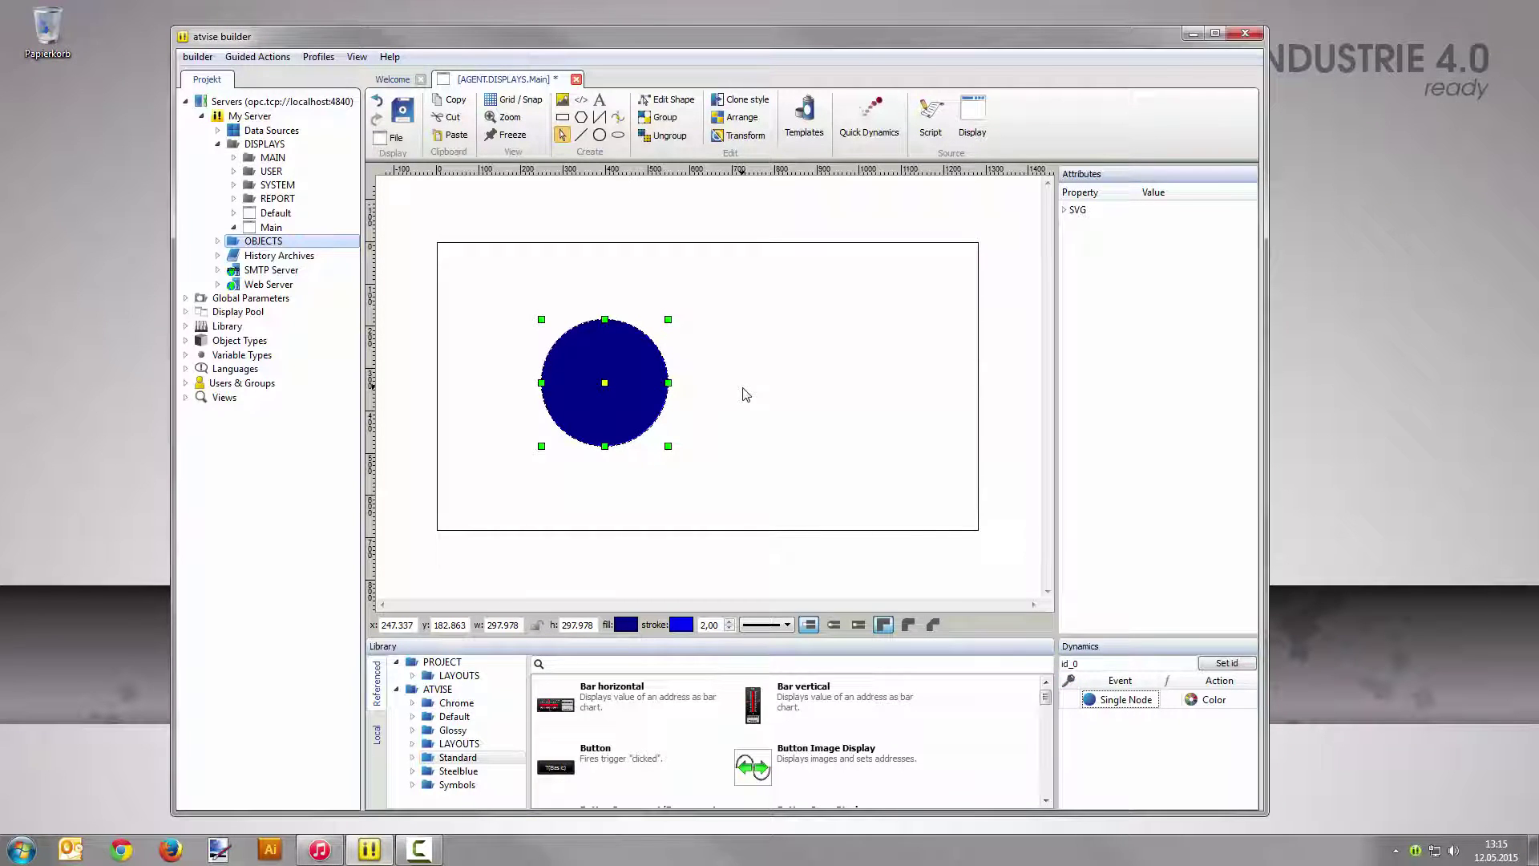
pyautogui.click(219, 241)
# - Place a bool1 button right of the circle and save the Main display
pyautogui.moveTo(272, 256); pyautogui.dragTo(761, 396)
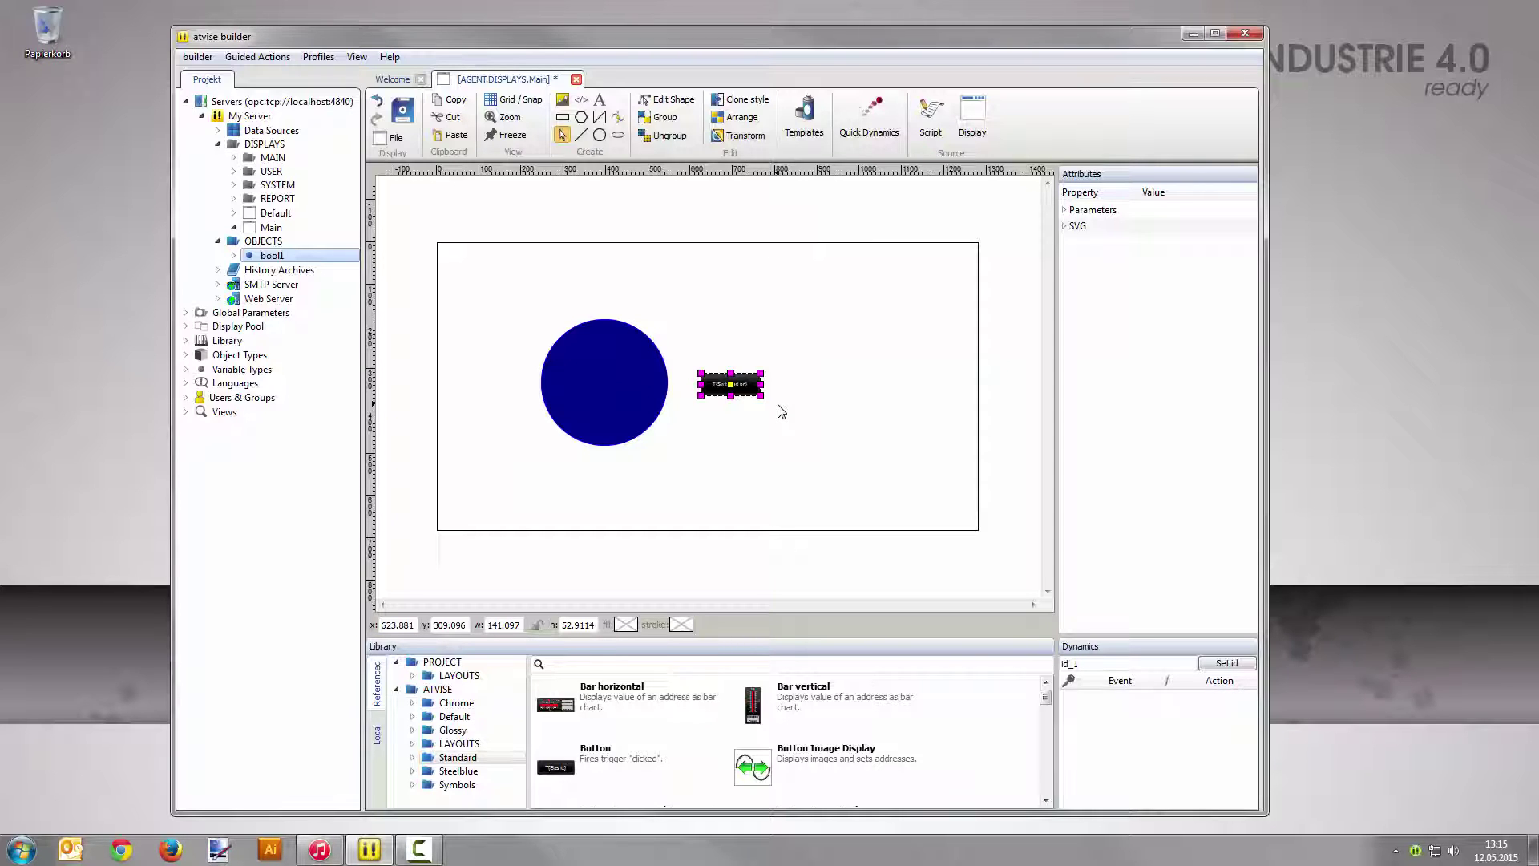
pyautogui.click(405, 119)
pyautogui.click(255, 59)
pyautogui.moveTo(395, 218)
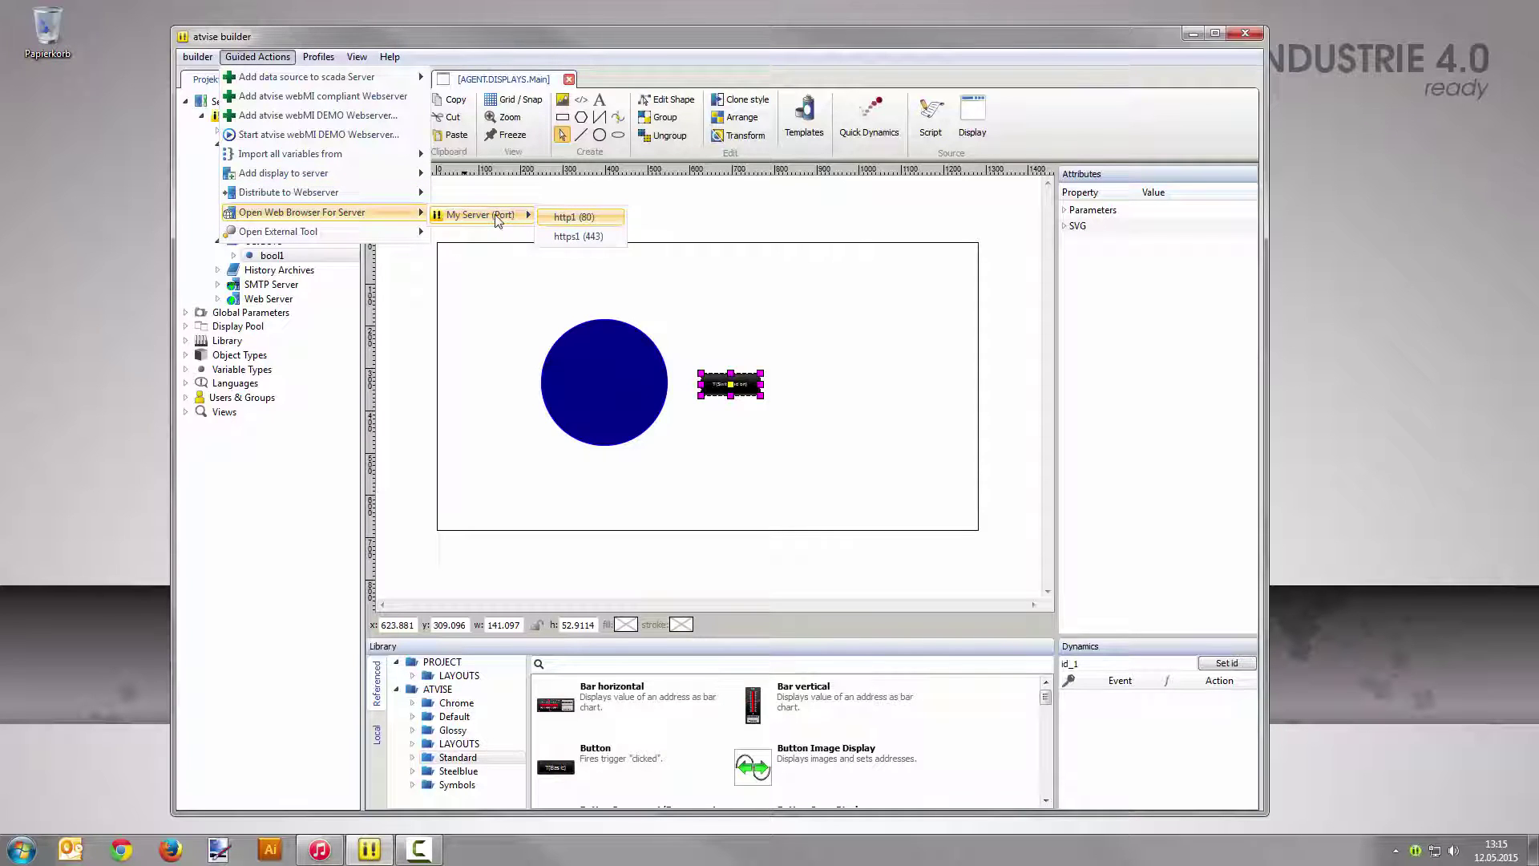
# - Open the display in the browser via http1 (80) and toggle the circle green/grey several times
pyautogui.click(572, 218)
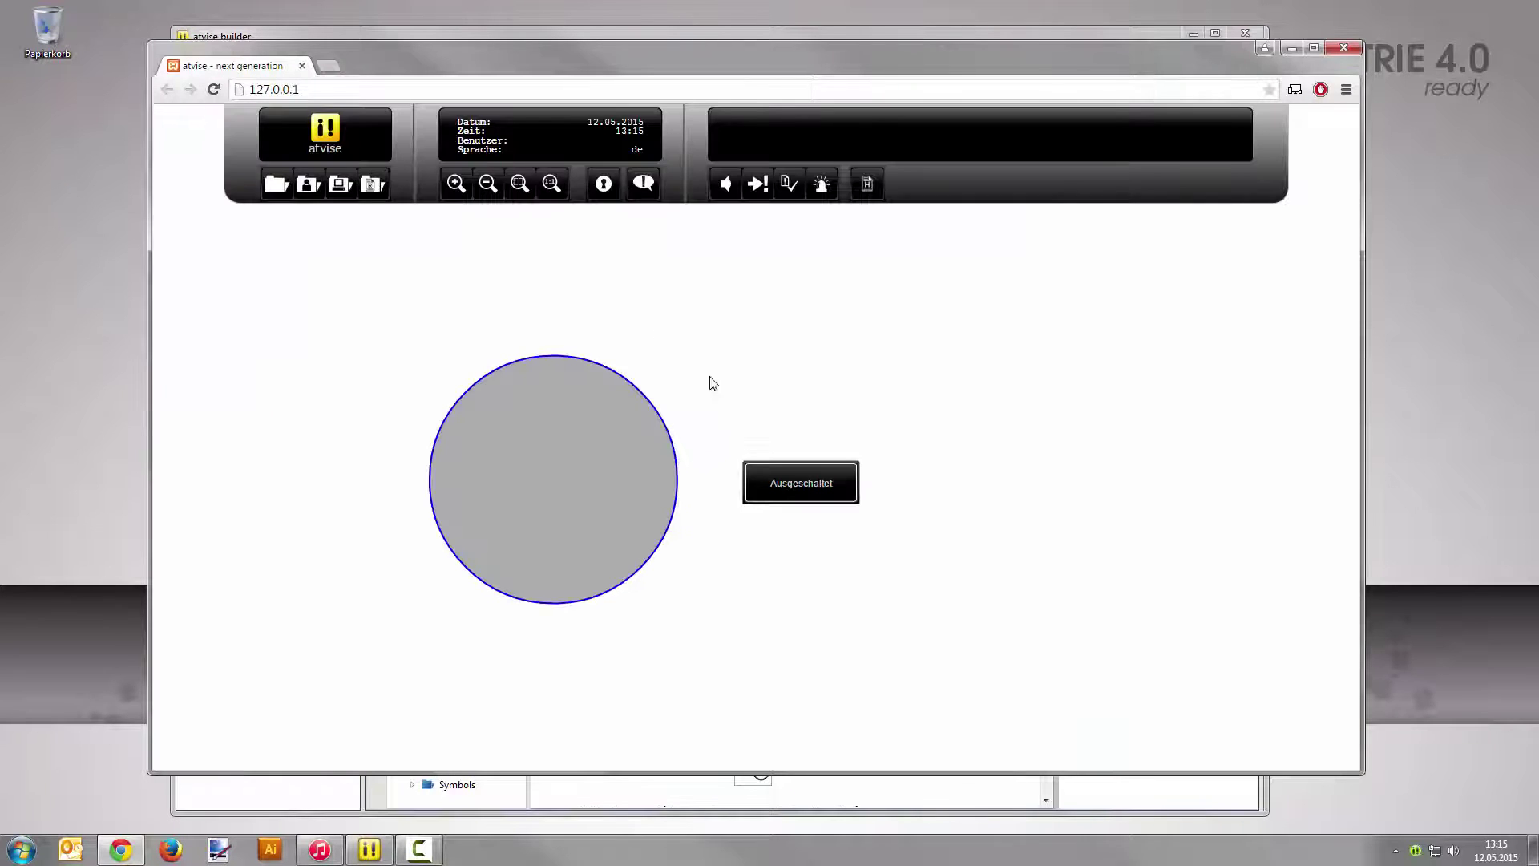
pyautogui.click(816, 488)
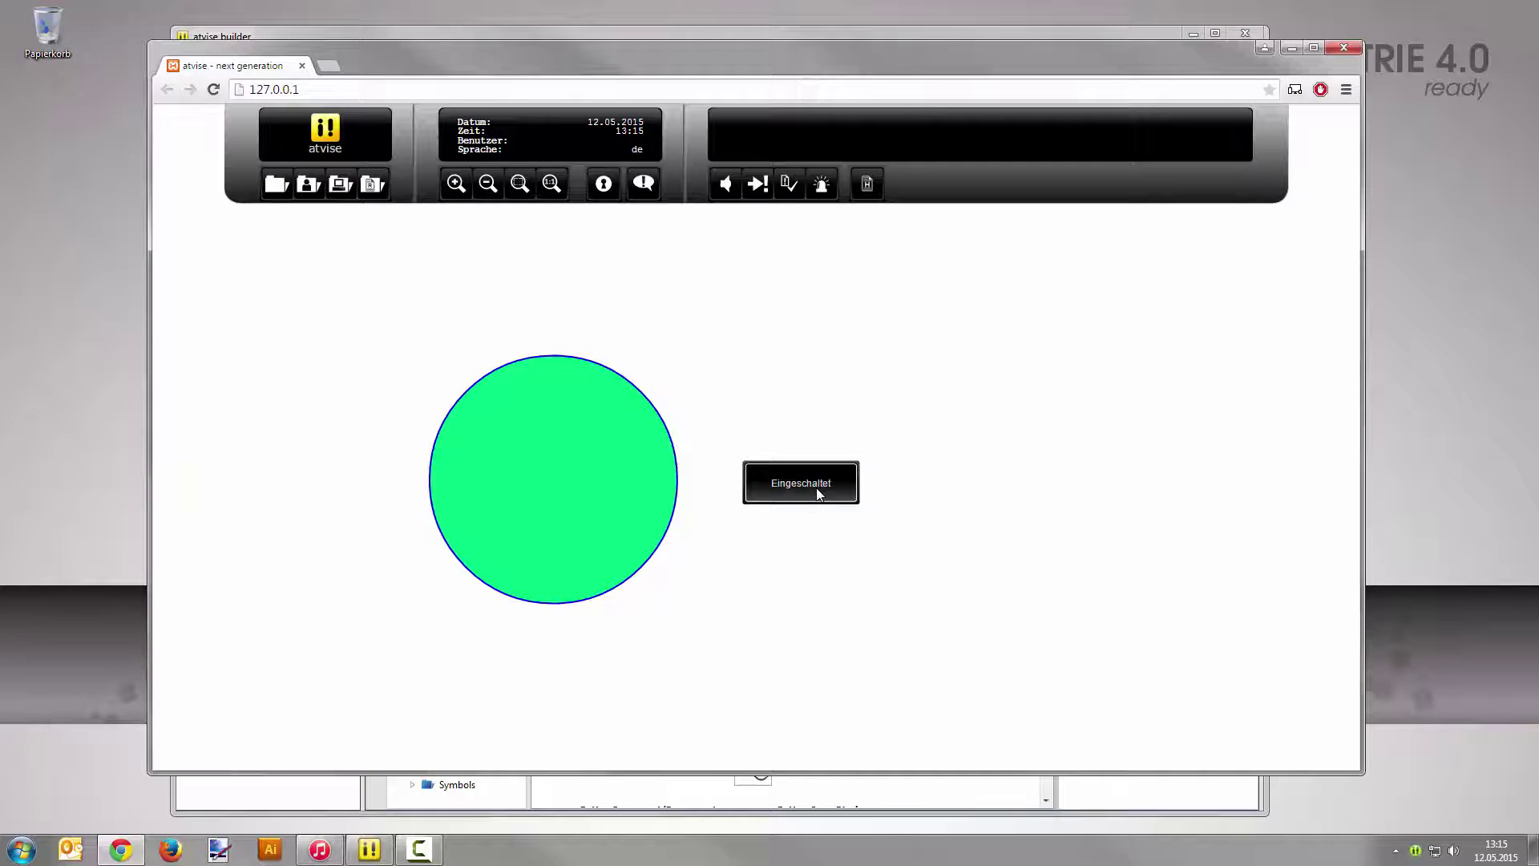
pyautogui.click(815, 487)
pyautogui.click(816, 487)
pyautogui.click(816, 487)
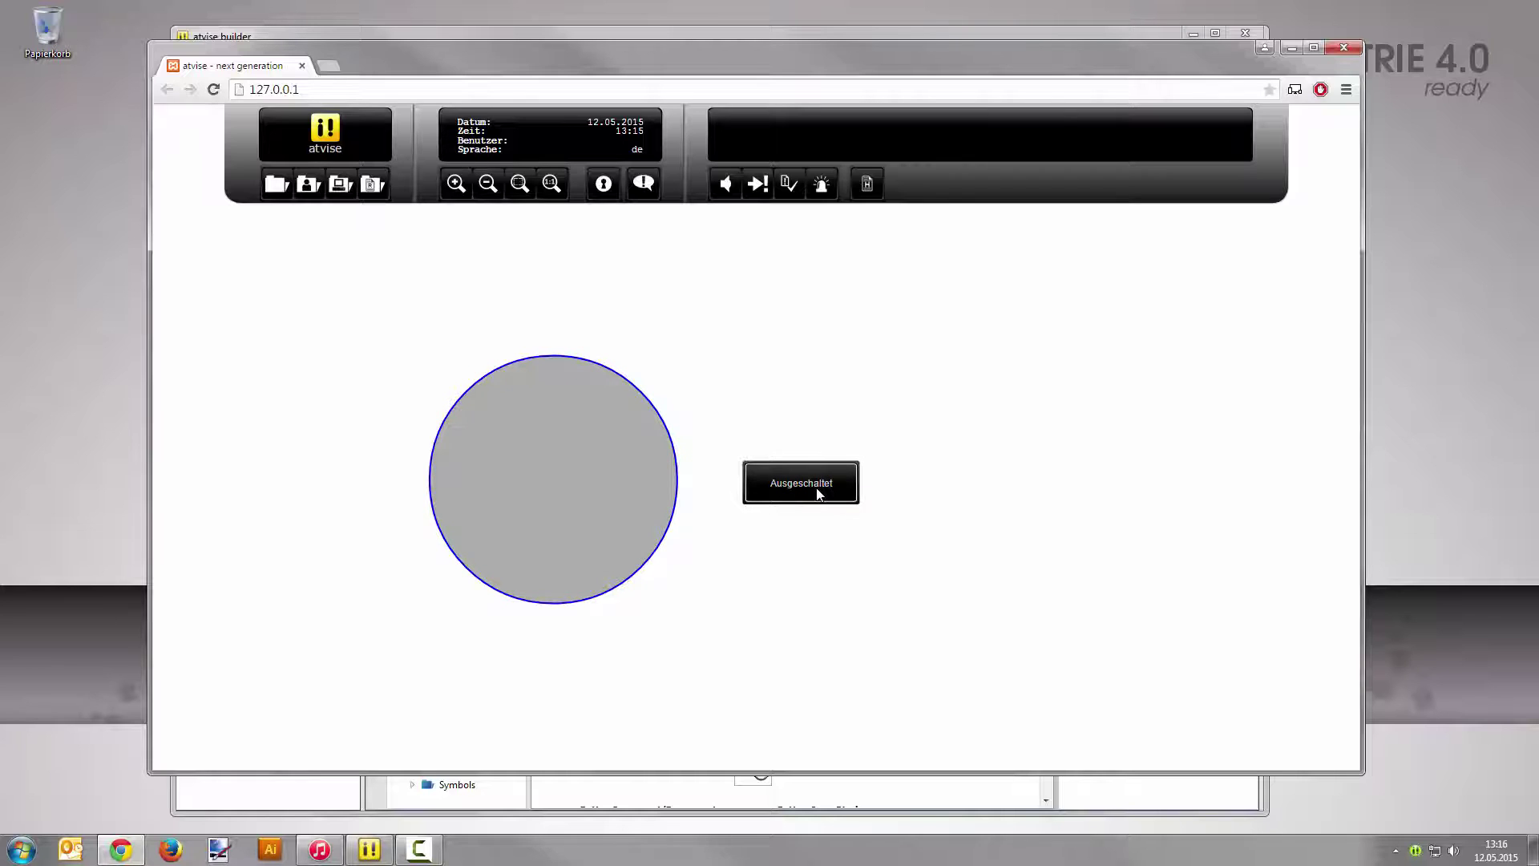
pyautogui.click(816, 487)
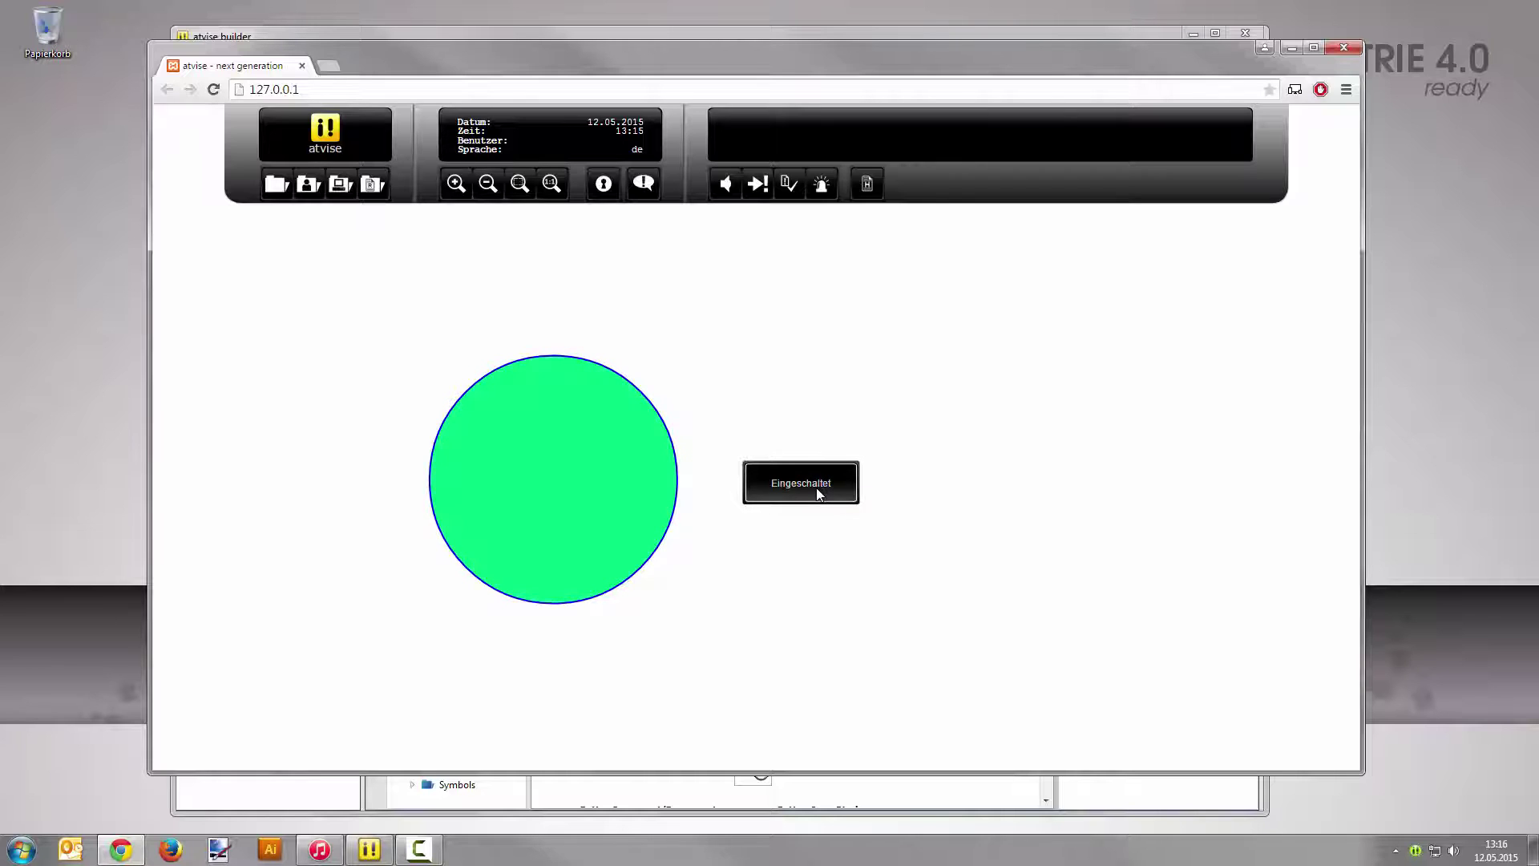
pyautogui.click(608, 33)
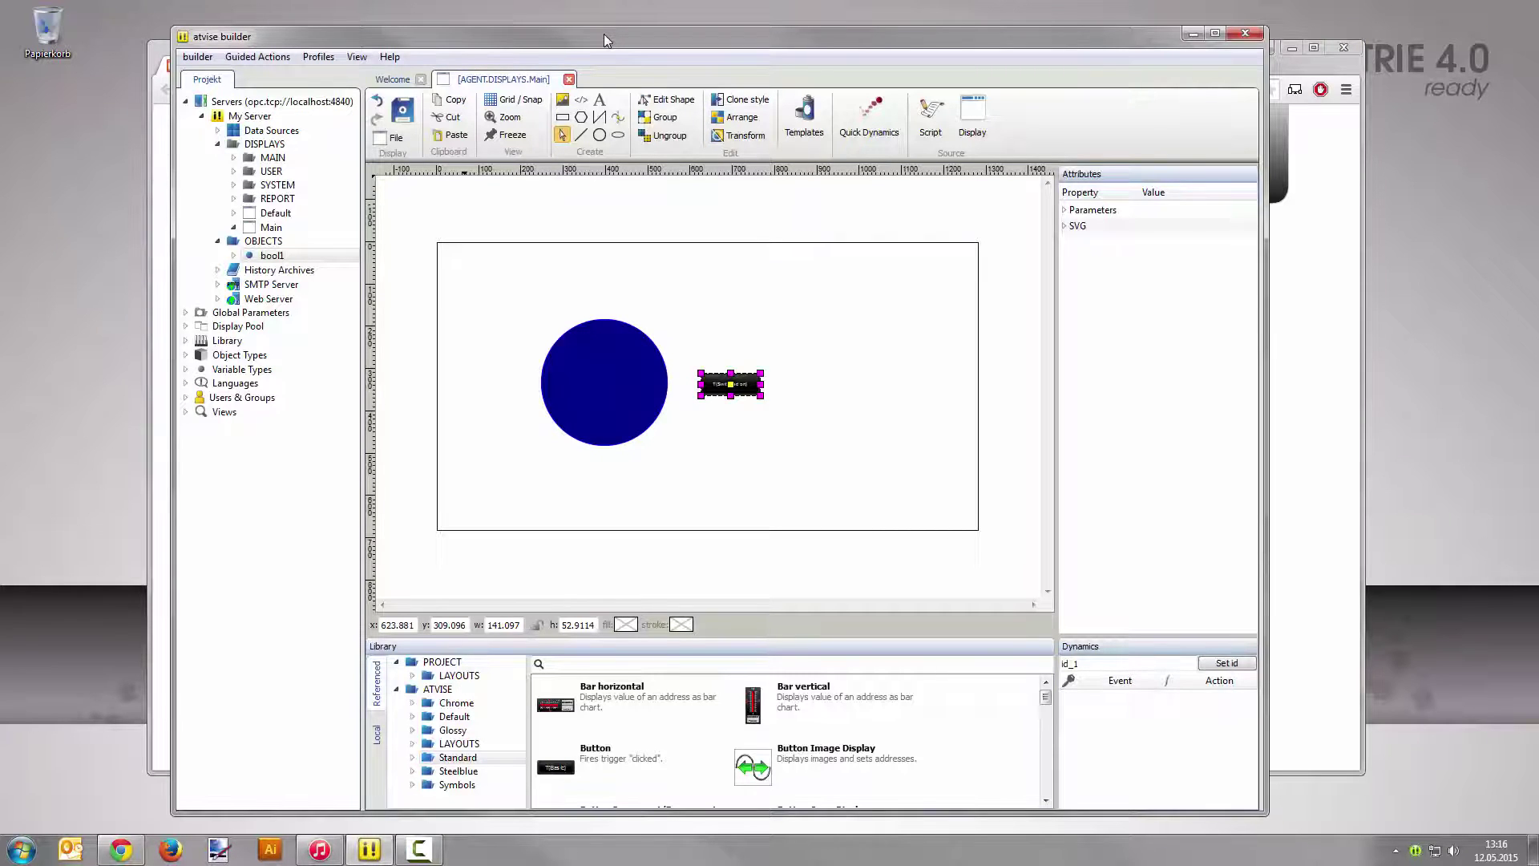
# - Draw a blue rectangle above the button, to the right of the circle
pyautogui.click(565, 118)
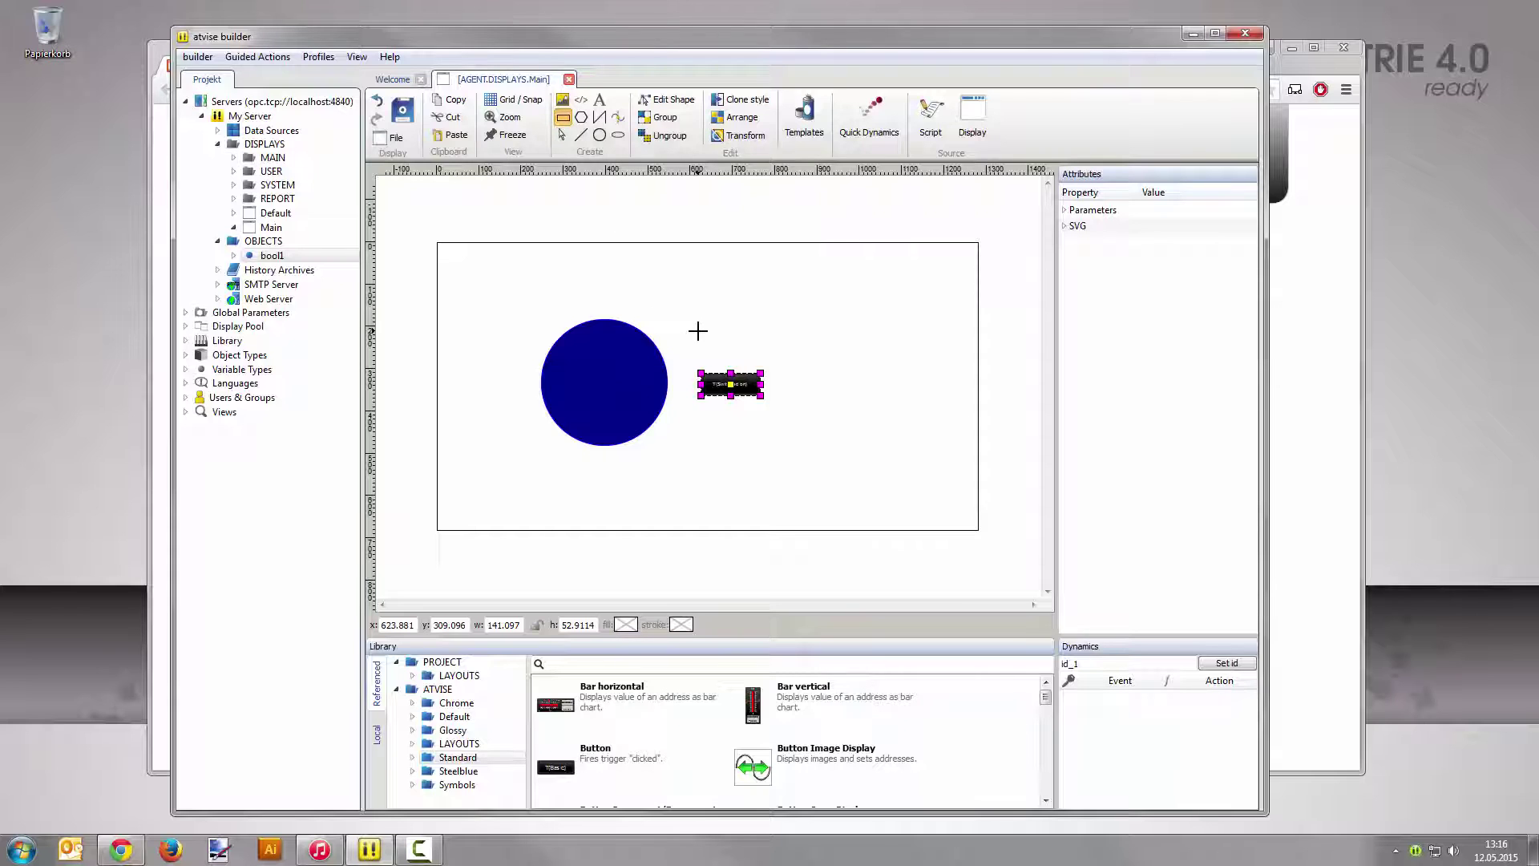
pyautogui.moveTo(697, 328); pyautogui.dragTo(764, 357)
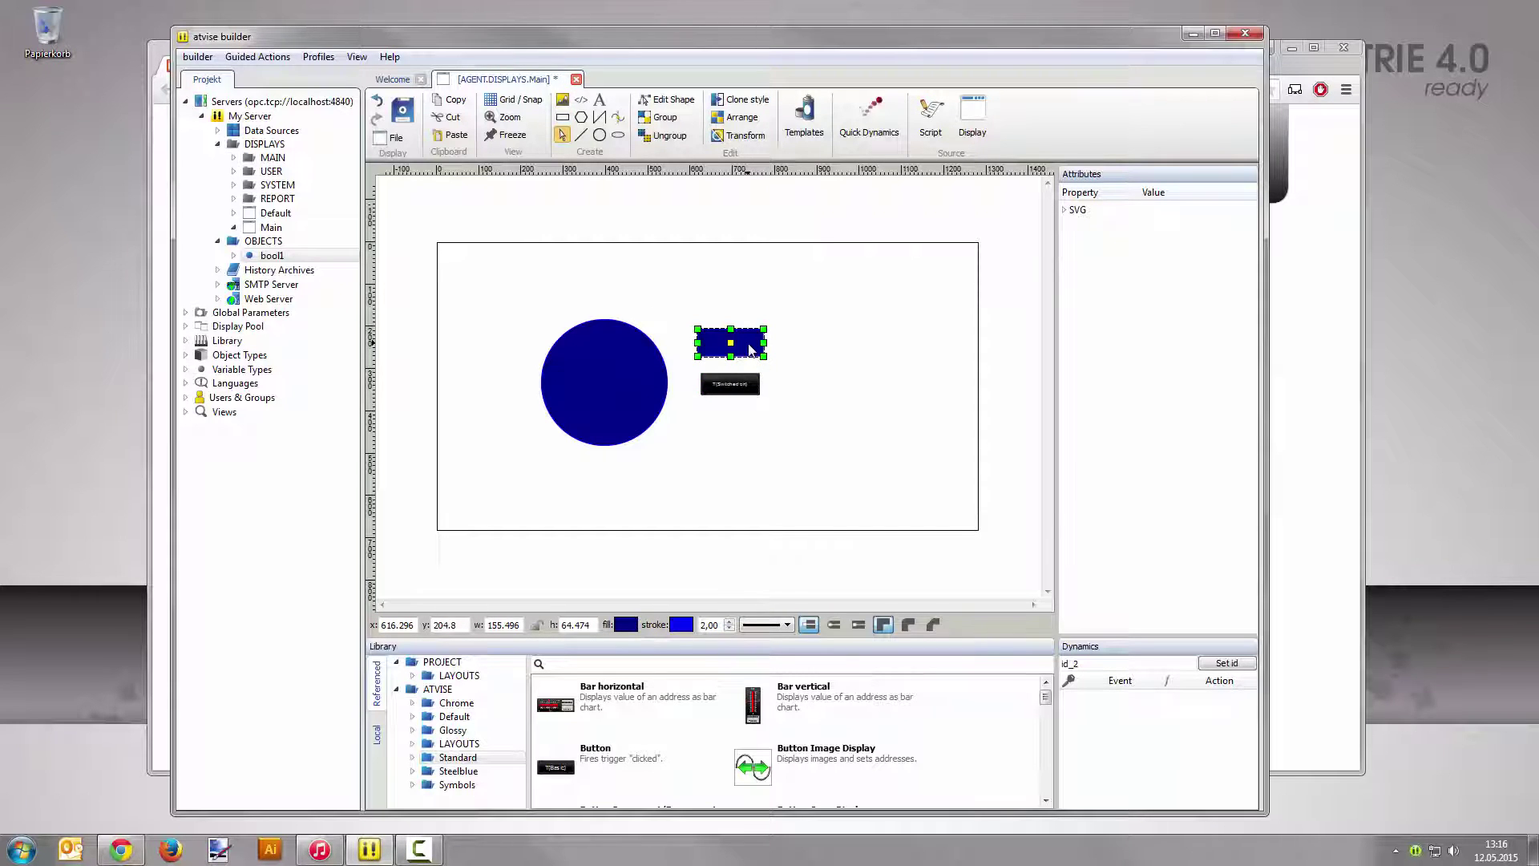
pyautogui.rightClick(750, 346)
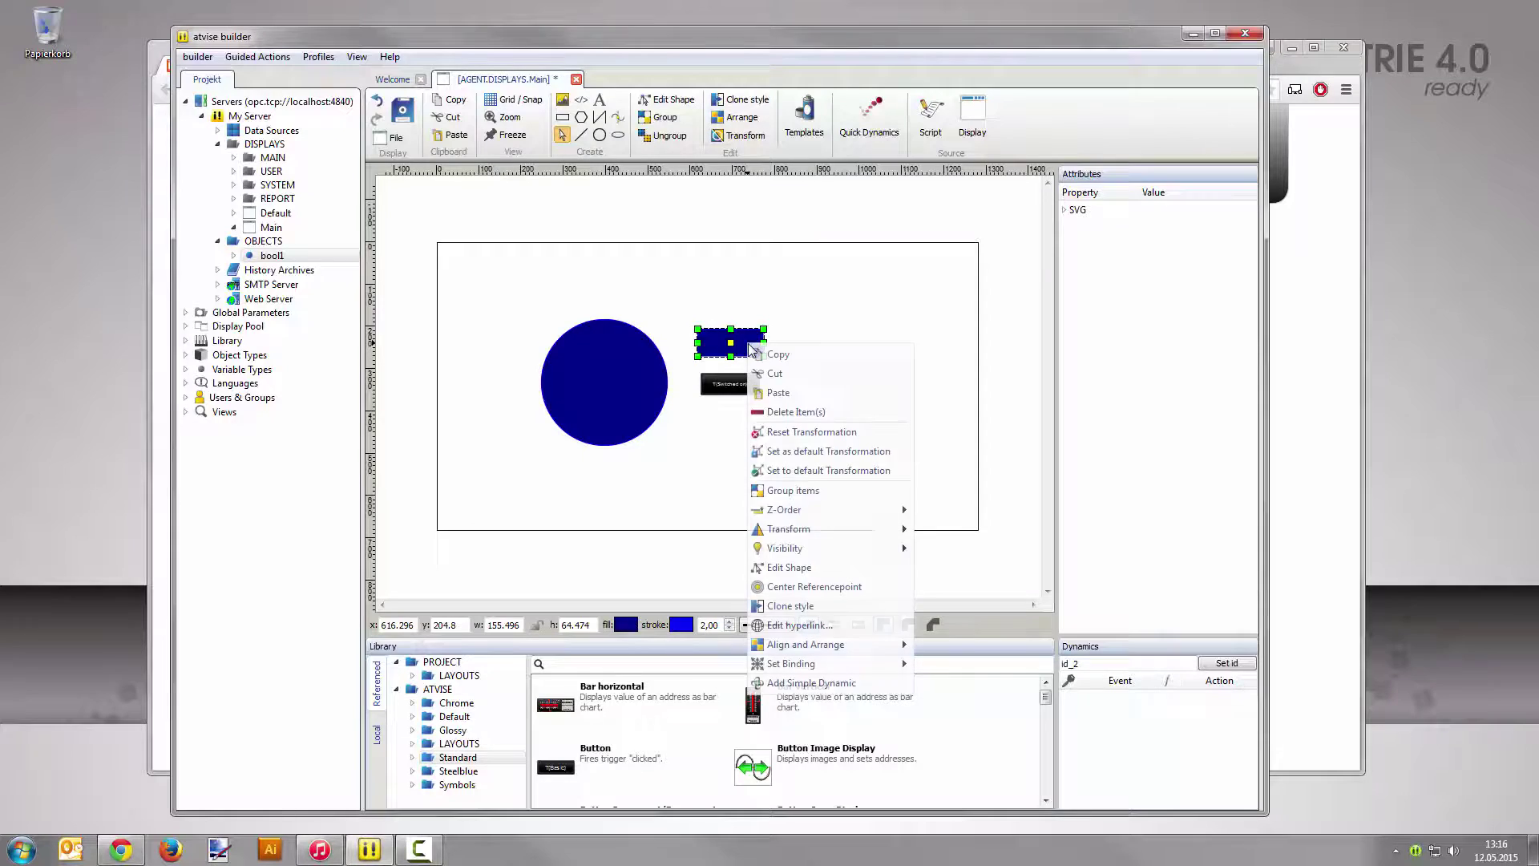
# - Give the rectangle a mouse Click dynamic whose result uses AGENT.OBJECTS.bool1 as Boolean
pyautogui.click(829, 683)
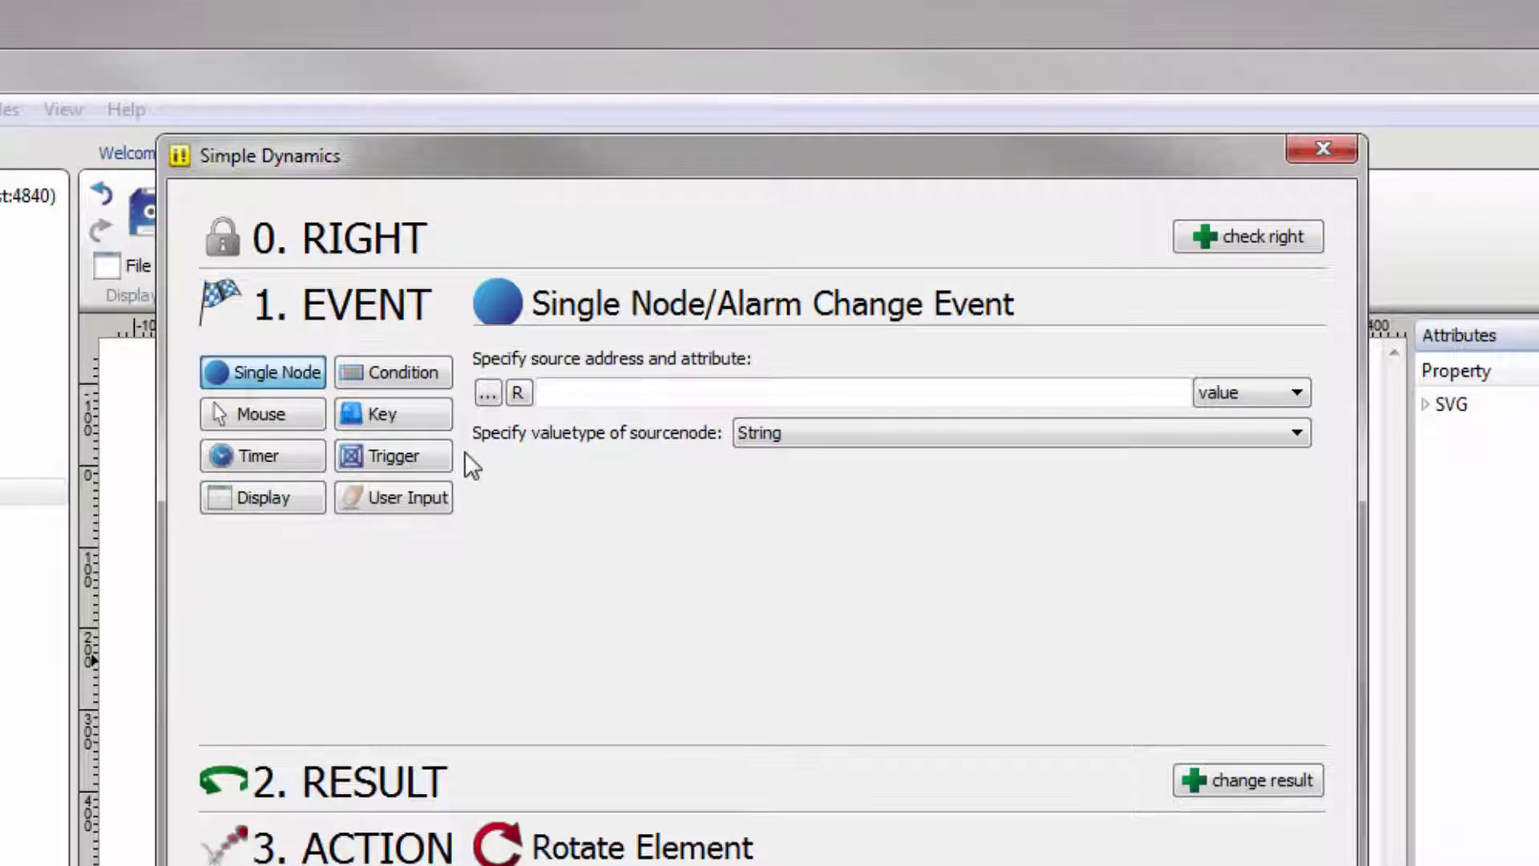
pyautogui.click(267, 411)
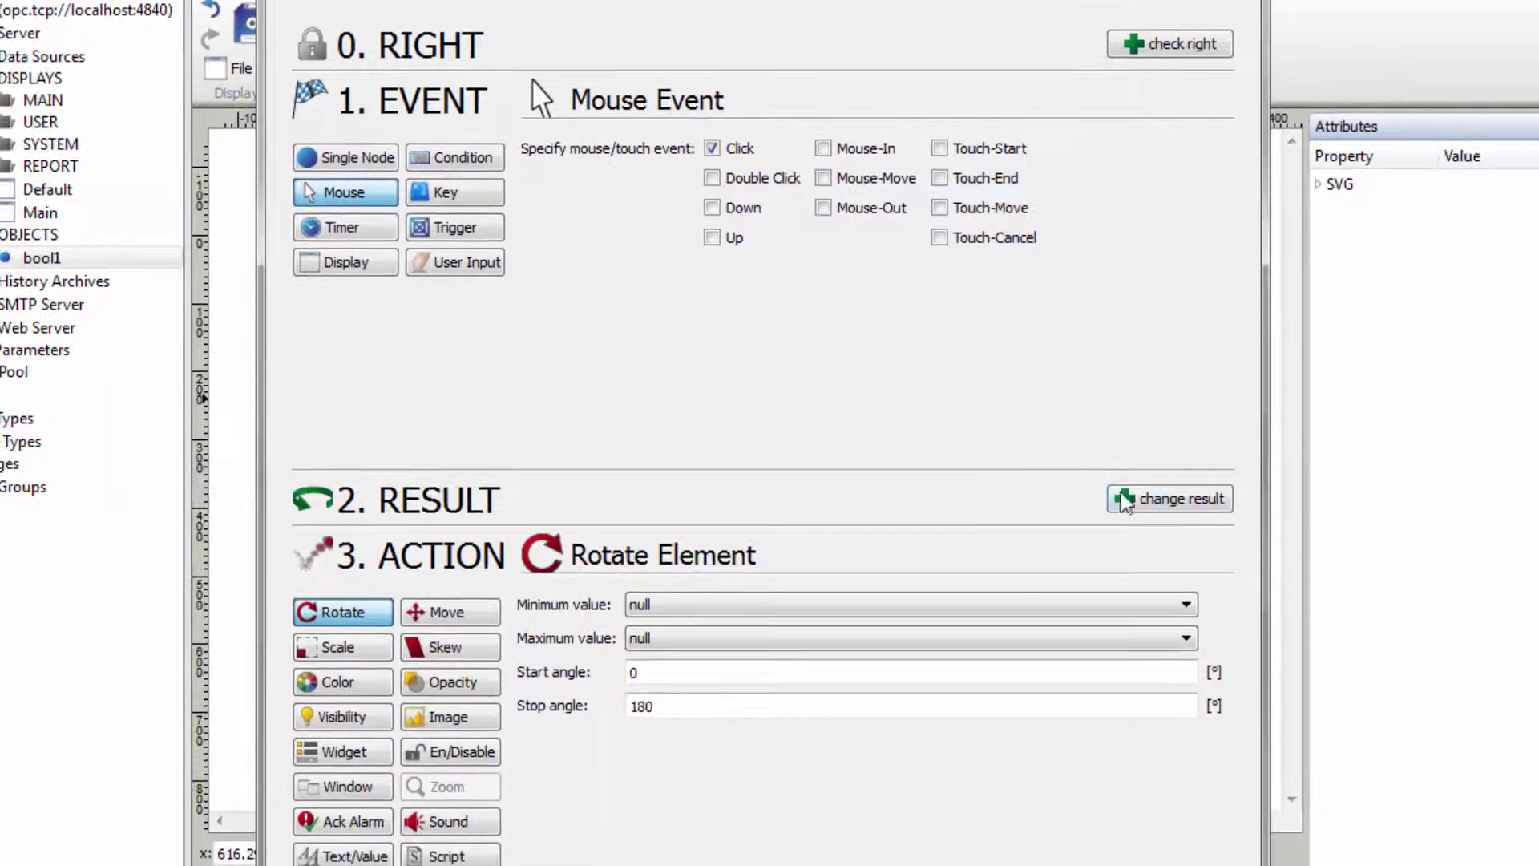
pyautogui.click(1185, 506)
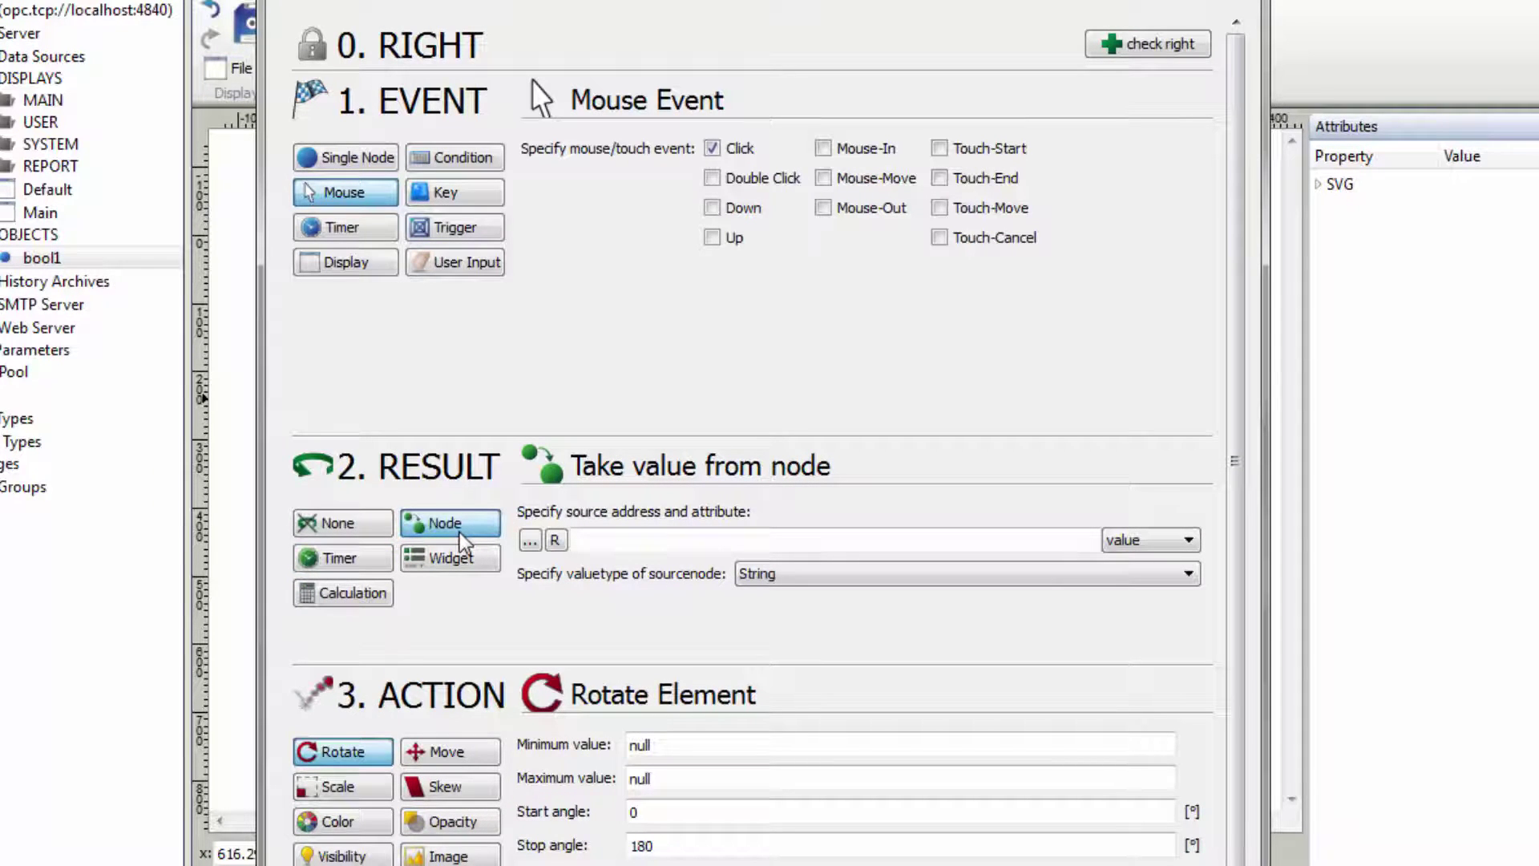
pyautogui.click(529, 539)
pyautogui.click(703, 286)
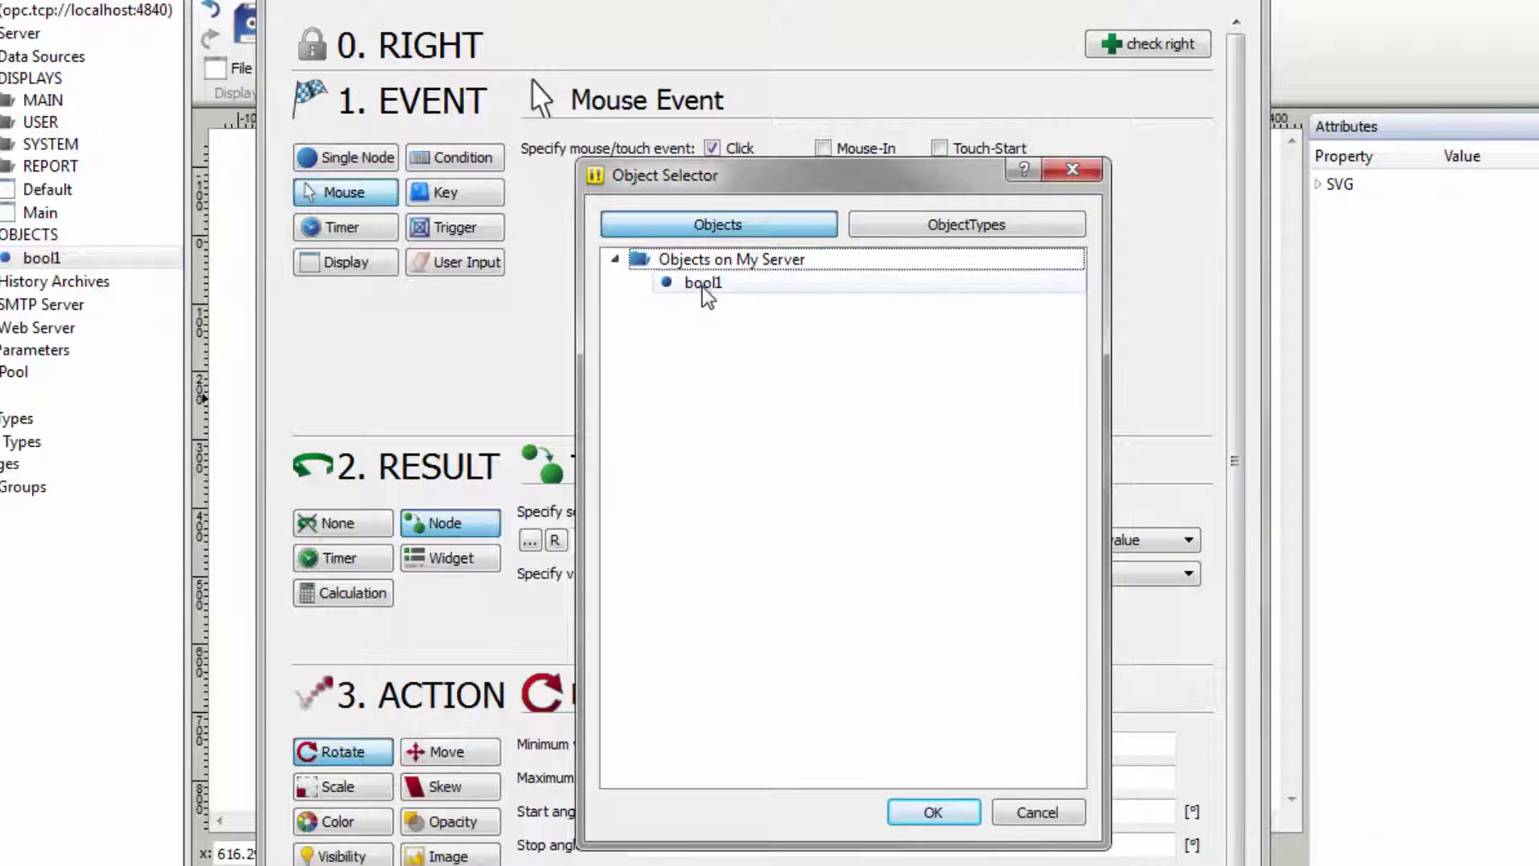
pyautogui.click(932, 812)
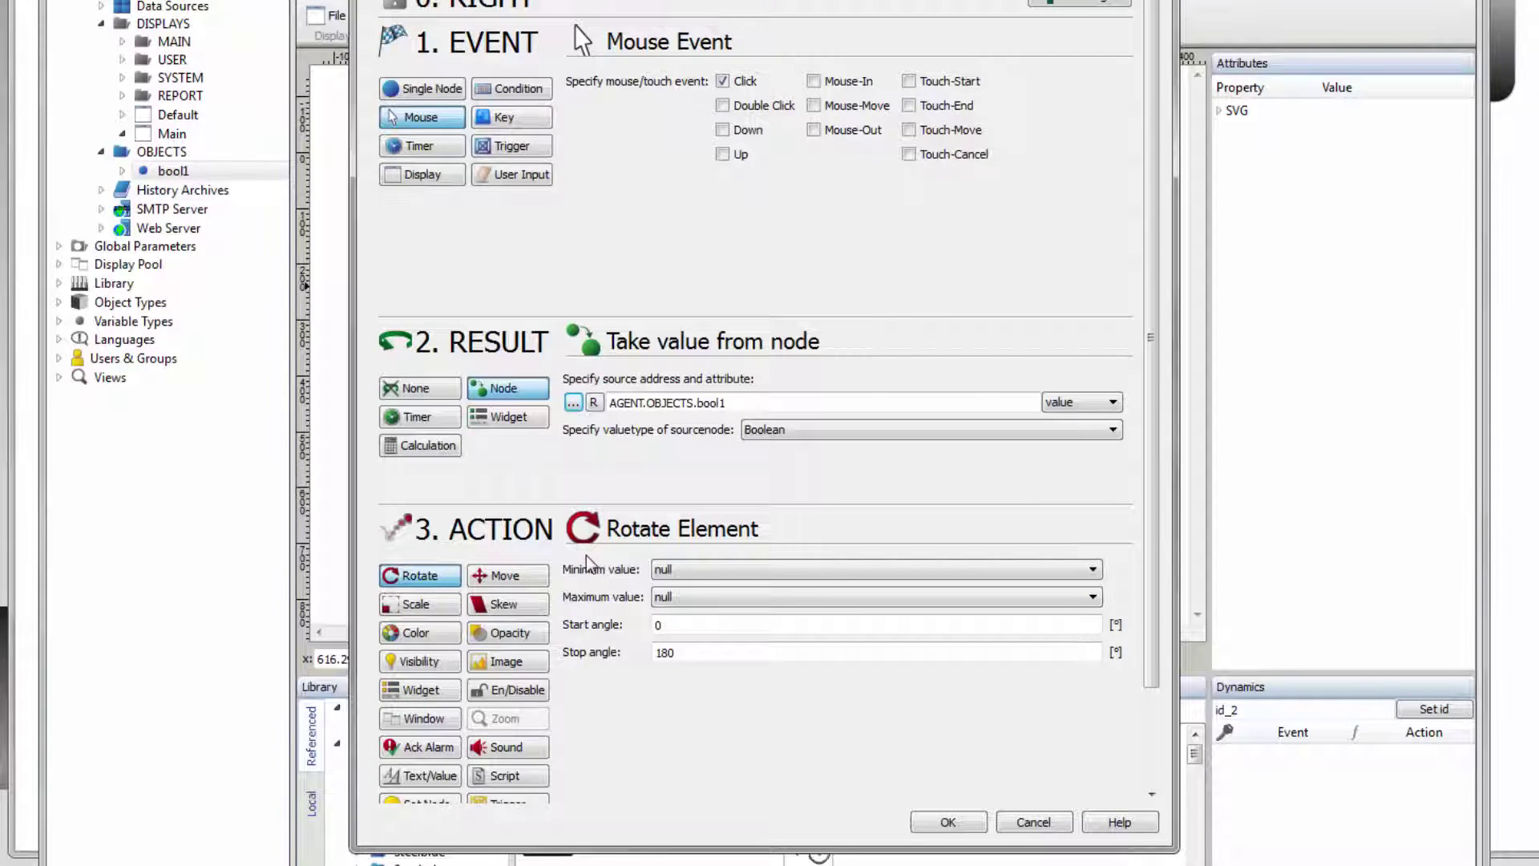
pyautogui.scroll(-2, 589, 561)
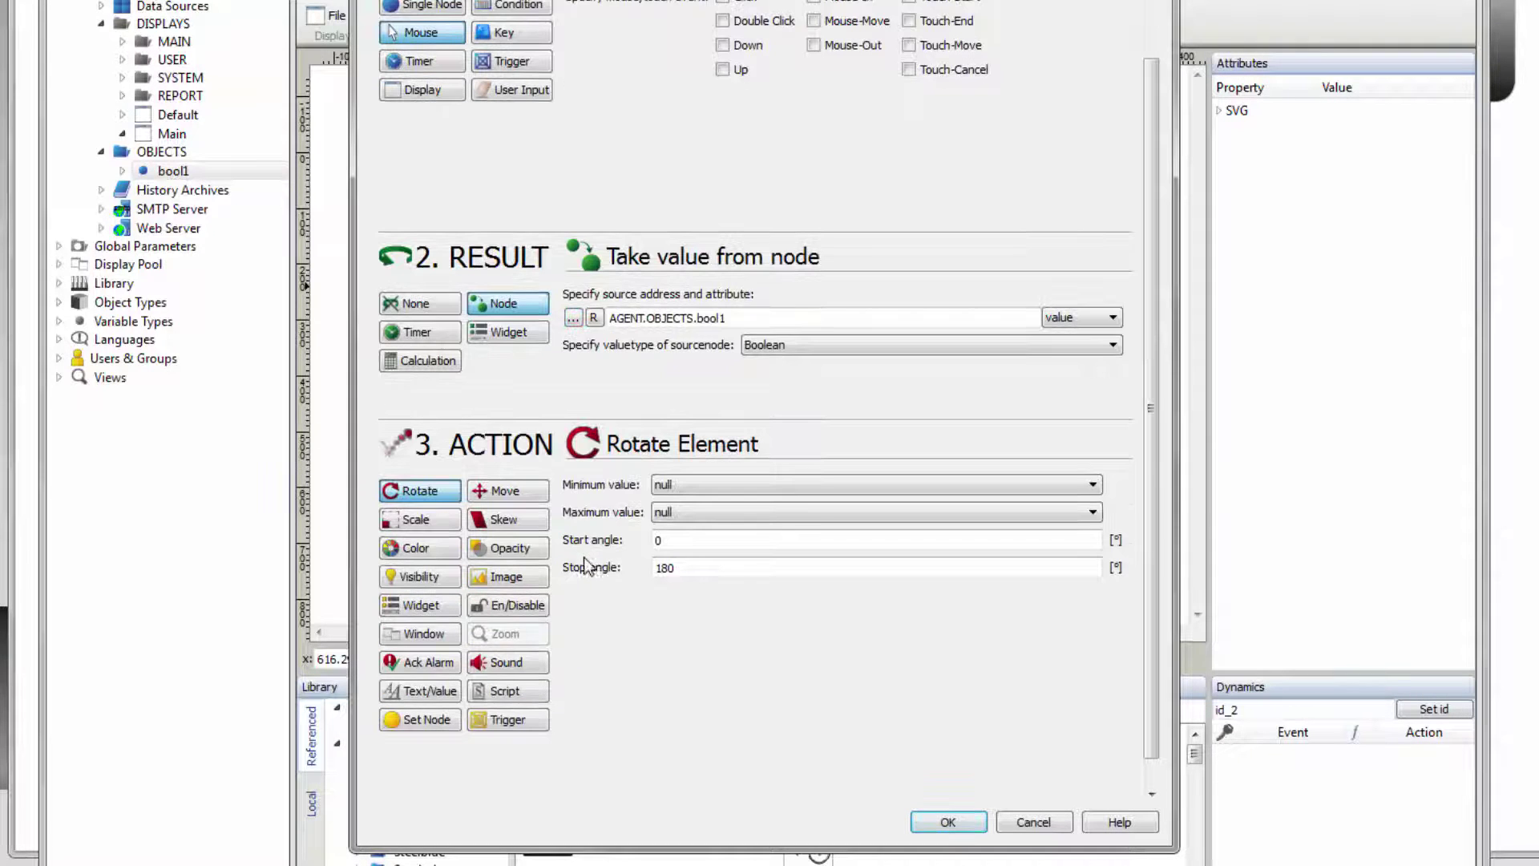
# - Make the click a discrete Set Node action whose first row writes false to bool1 when true
pyautogui.click(428, 720)
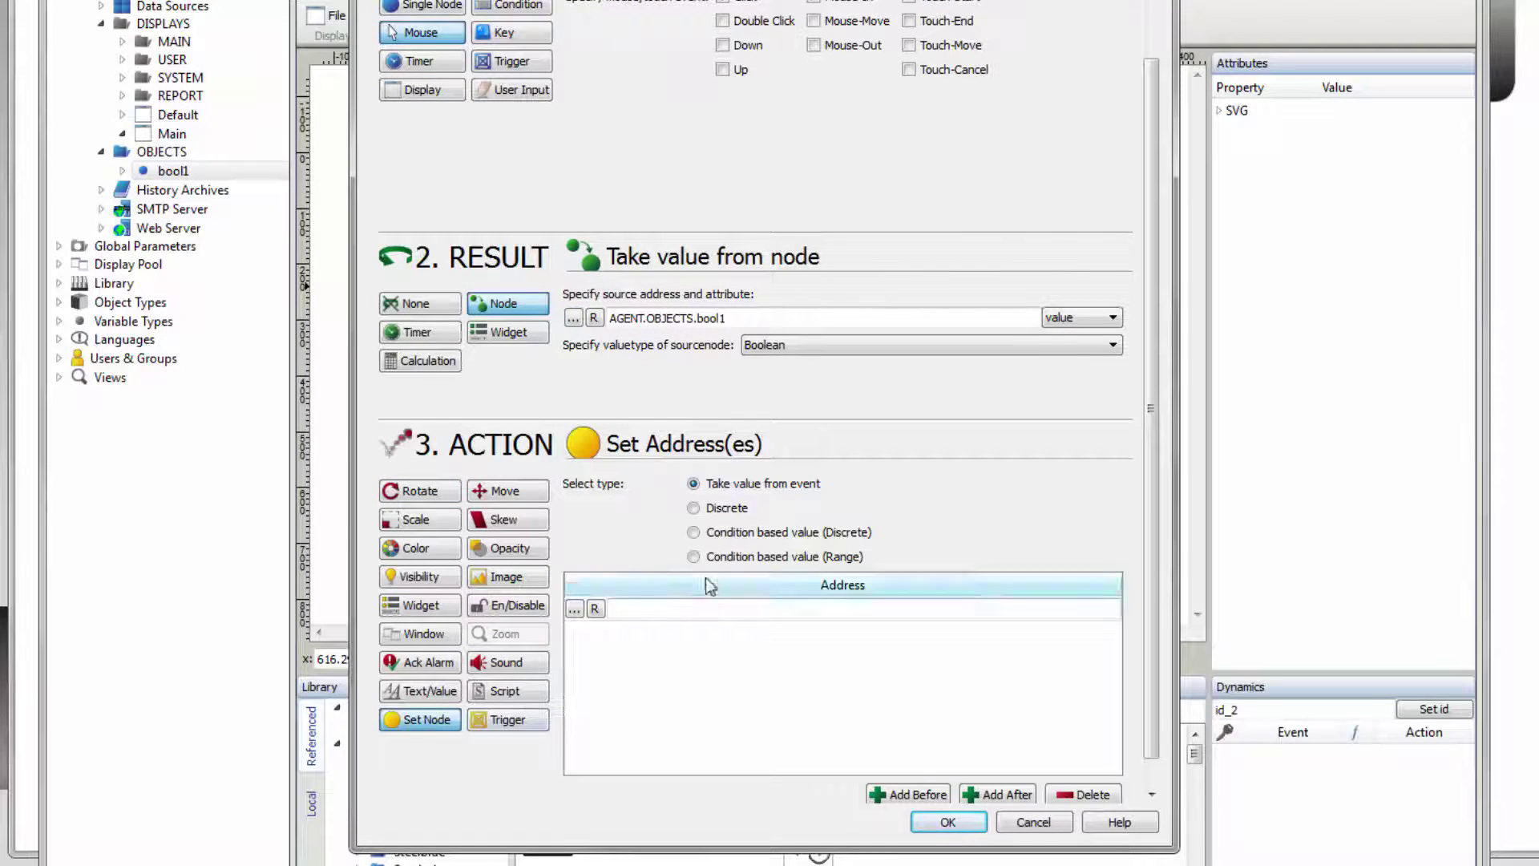
pyautogui.click(773, 533)
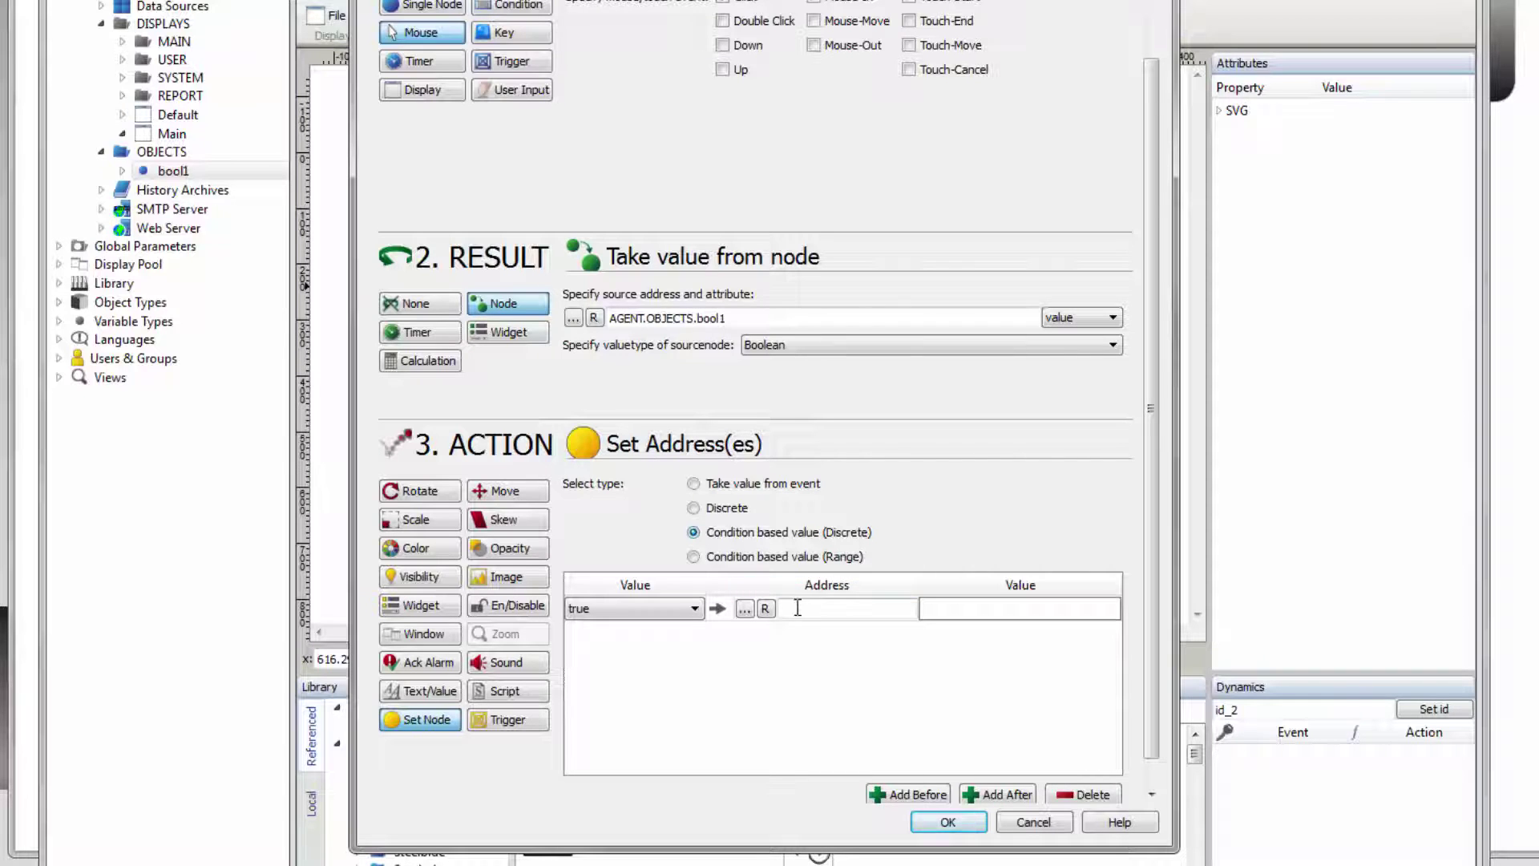
pyautogui.click(743, 608)
pyautogui.click(726, 193)
pyautogui.click(903, 624)
pyautogui.click(938, 608)
pyautogui.write('false')
pyautogui.click(968, 671)
# - Add a second row writing true to bool1 when false, and apply the dynamic
pyautogui.click(993, 792)
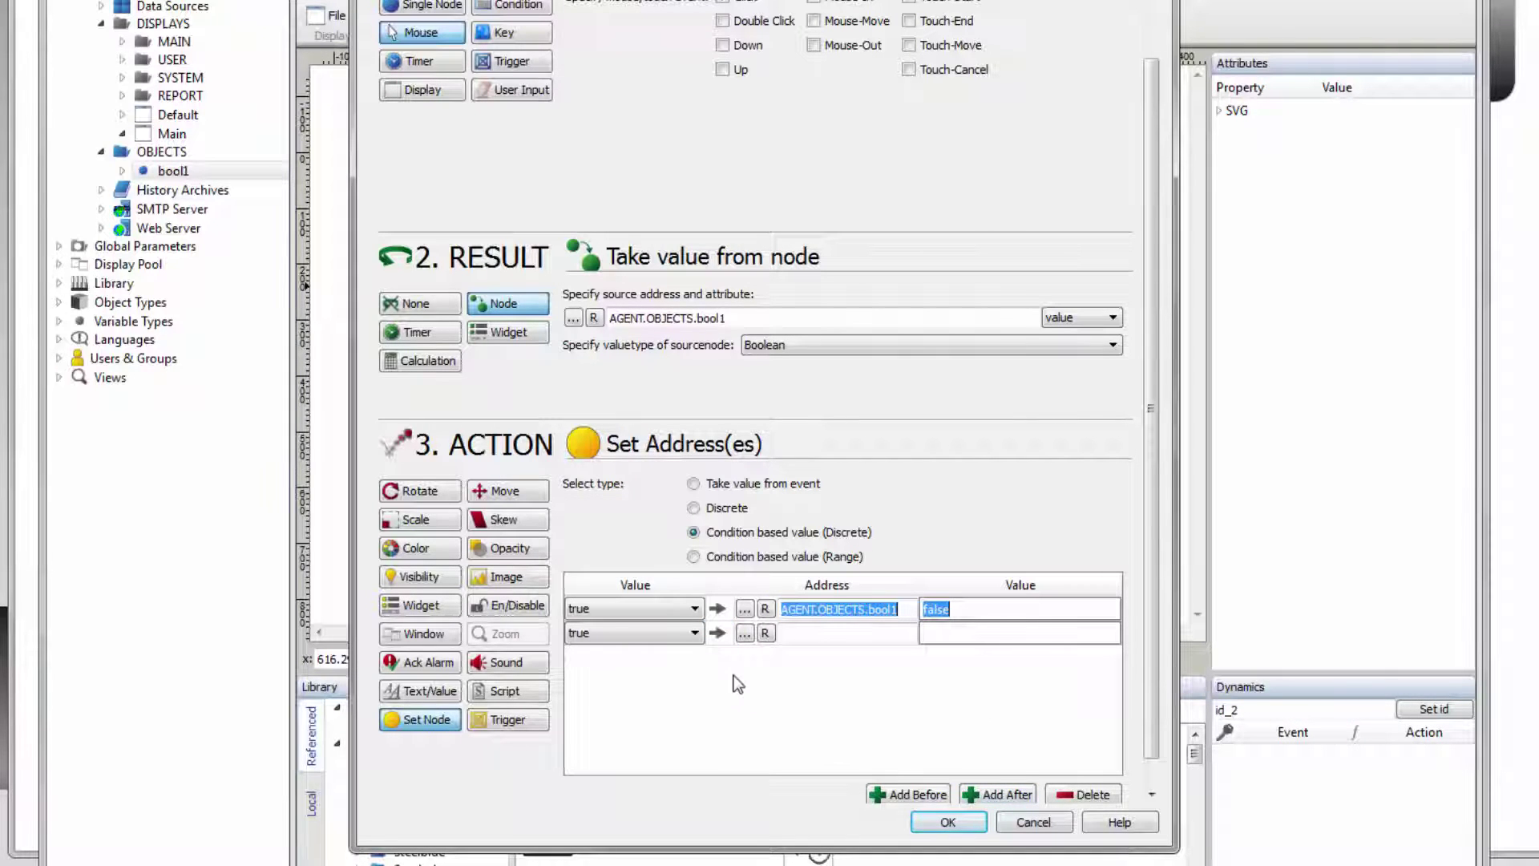
pyautogui.click(687, 636)
pyautogui.click(685, 658)
pyautogui.click(744, 633)
pyautogui.click(715, 191)
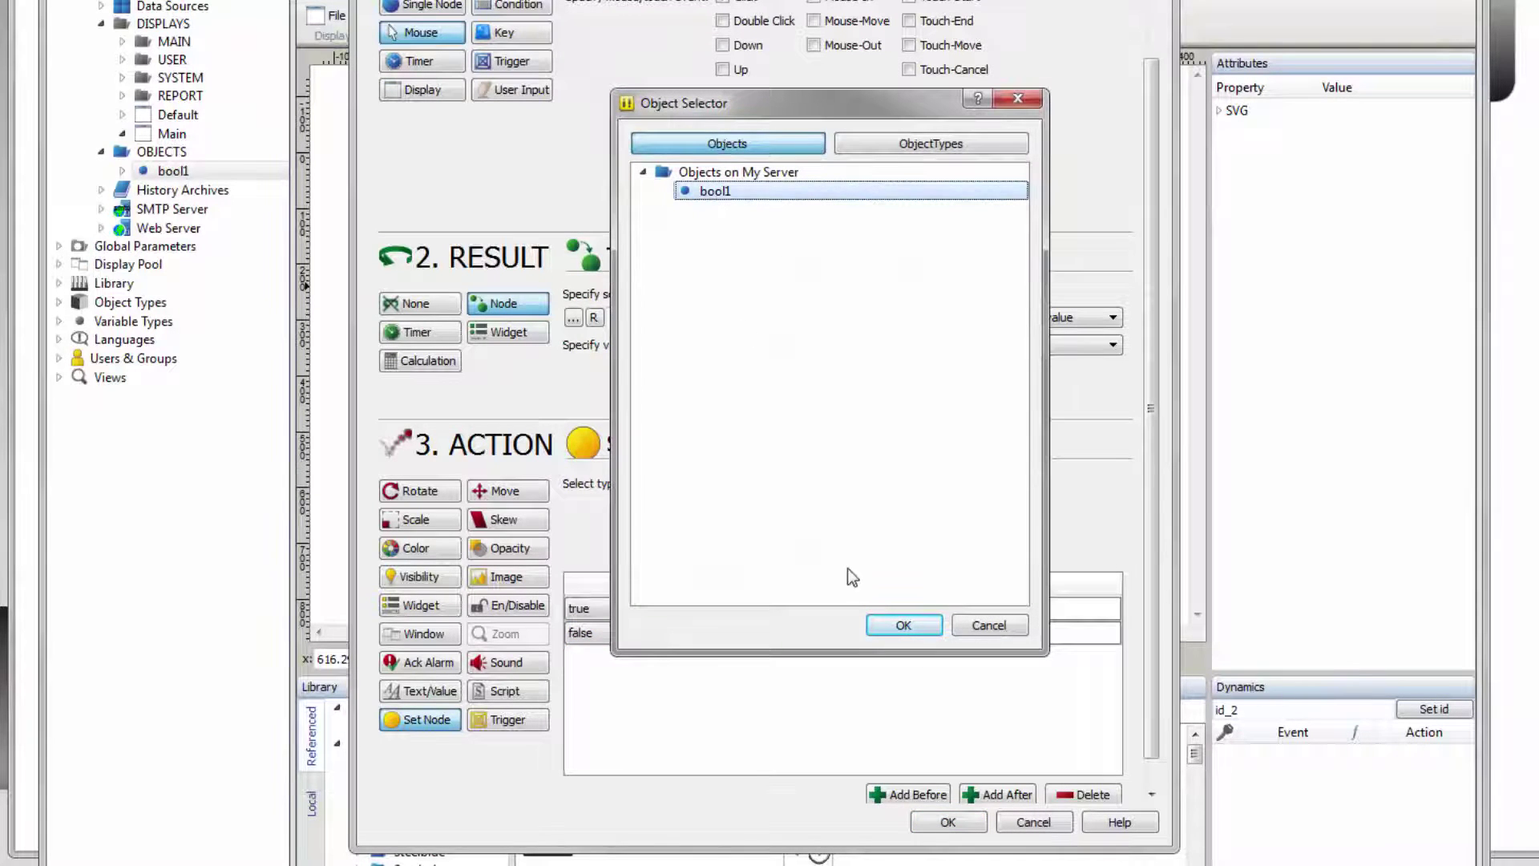
pyautogui.click(902, 625)
pyautogui.click(971, 634)
pyautogui.write('true')
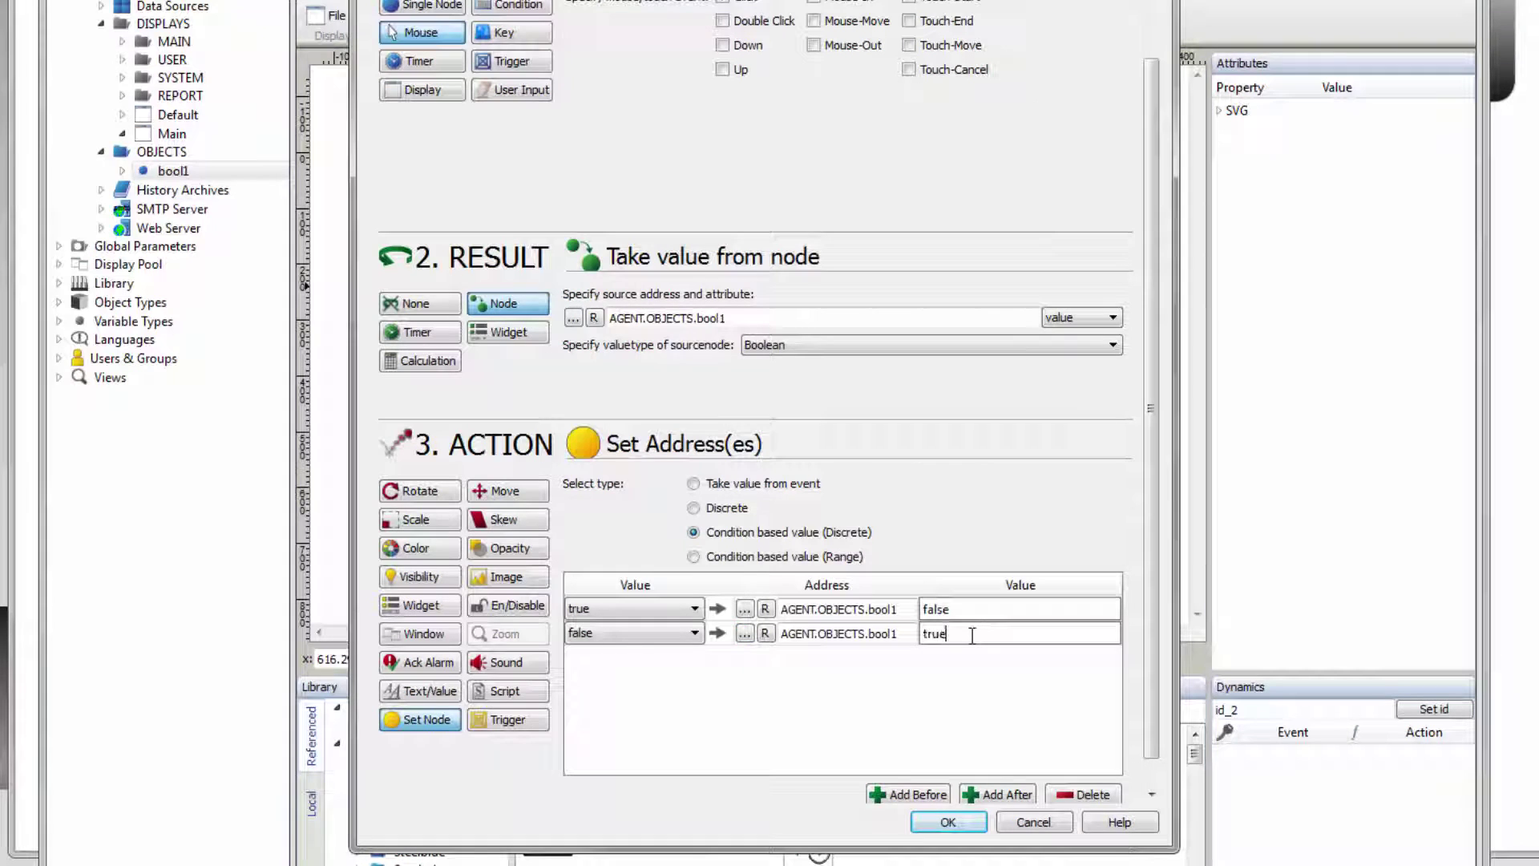
pyautogui.click(949, 822)
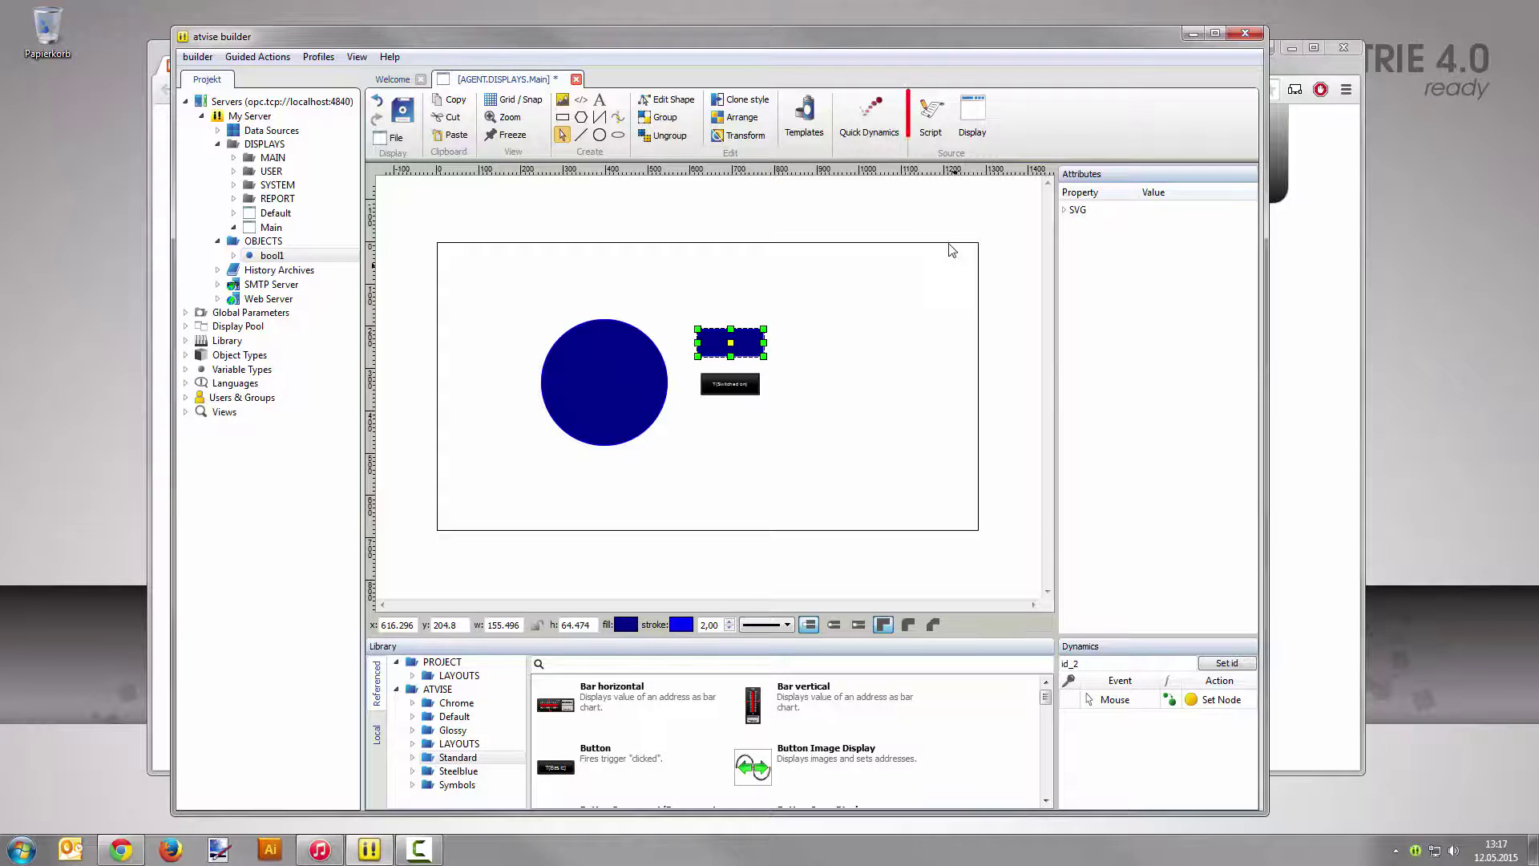
# - Review the subscribe block and bool1 click handler in the display script, then save Main
pyautogui.click(927, 126)
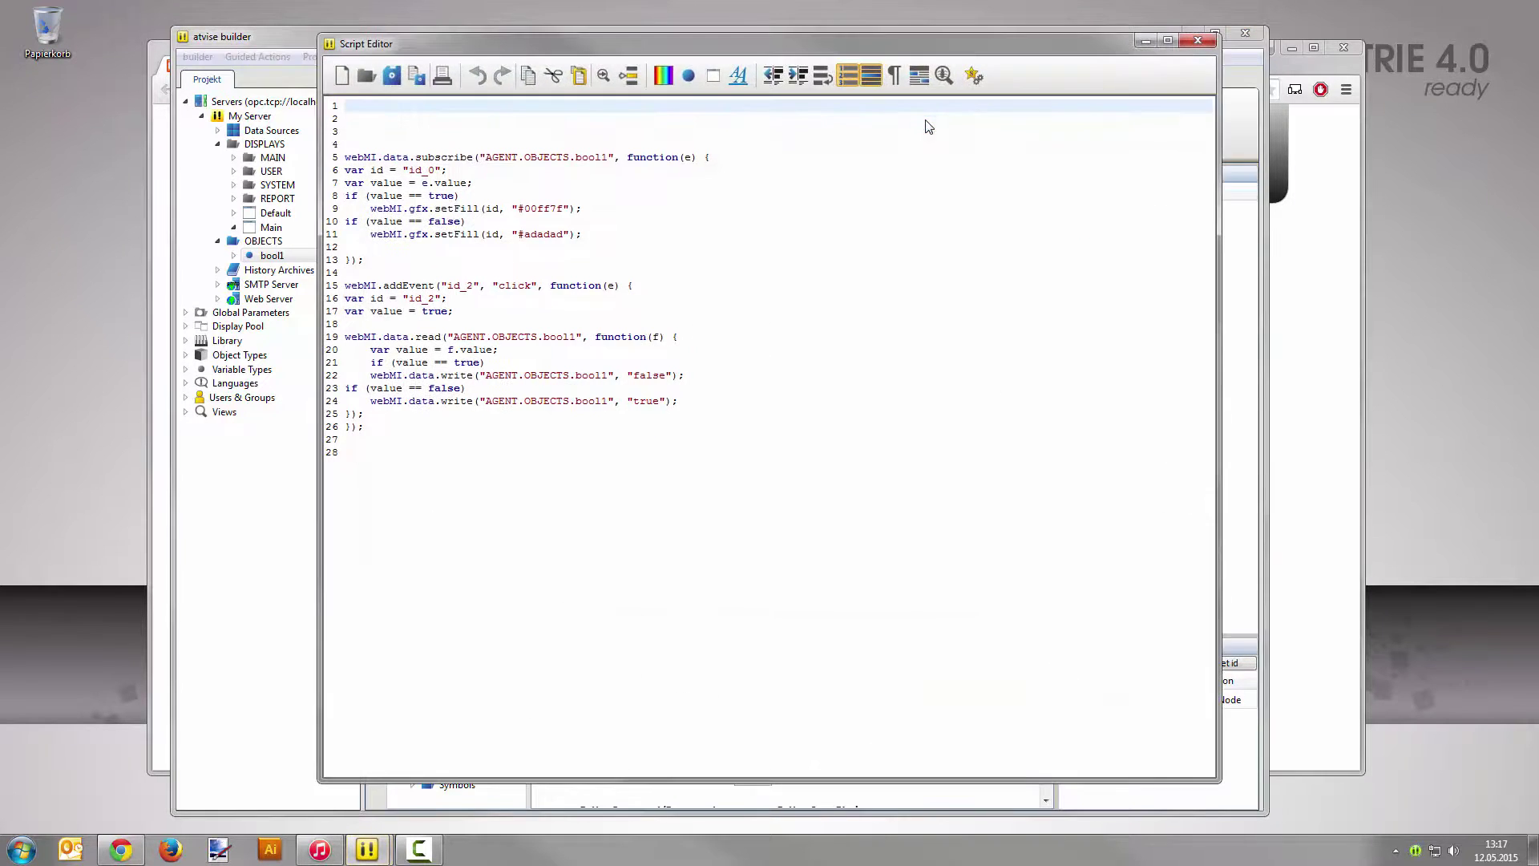
pyautogui.moveTo(362, 264); pyautogui.dragTo(345, 161)
pyautogui.click(380, 273)
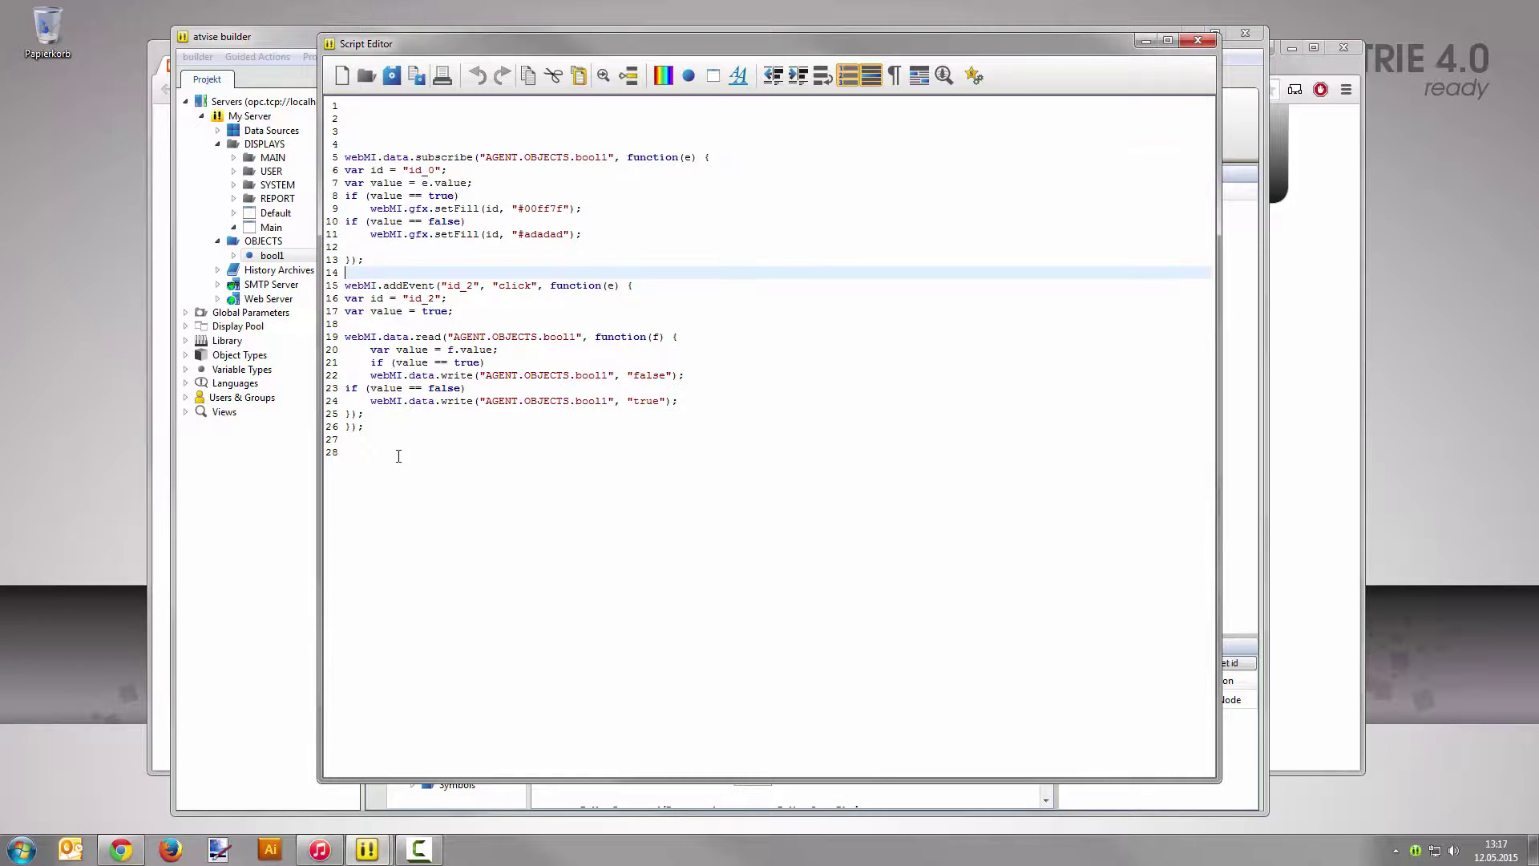
pyautogui.moveTo(363, 426); pyautogui.dragTo(344, 288)
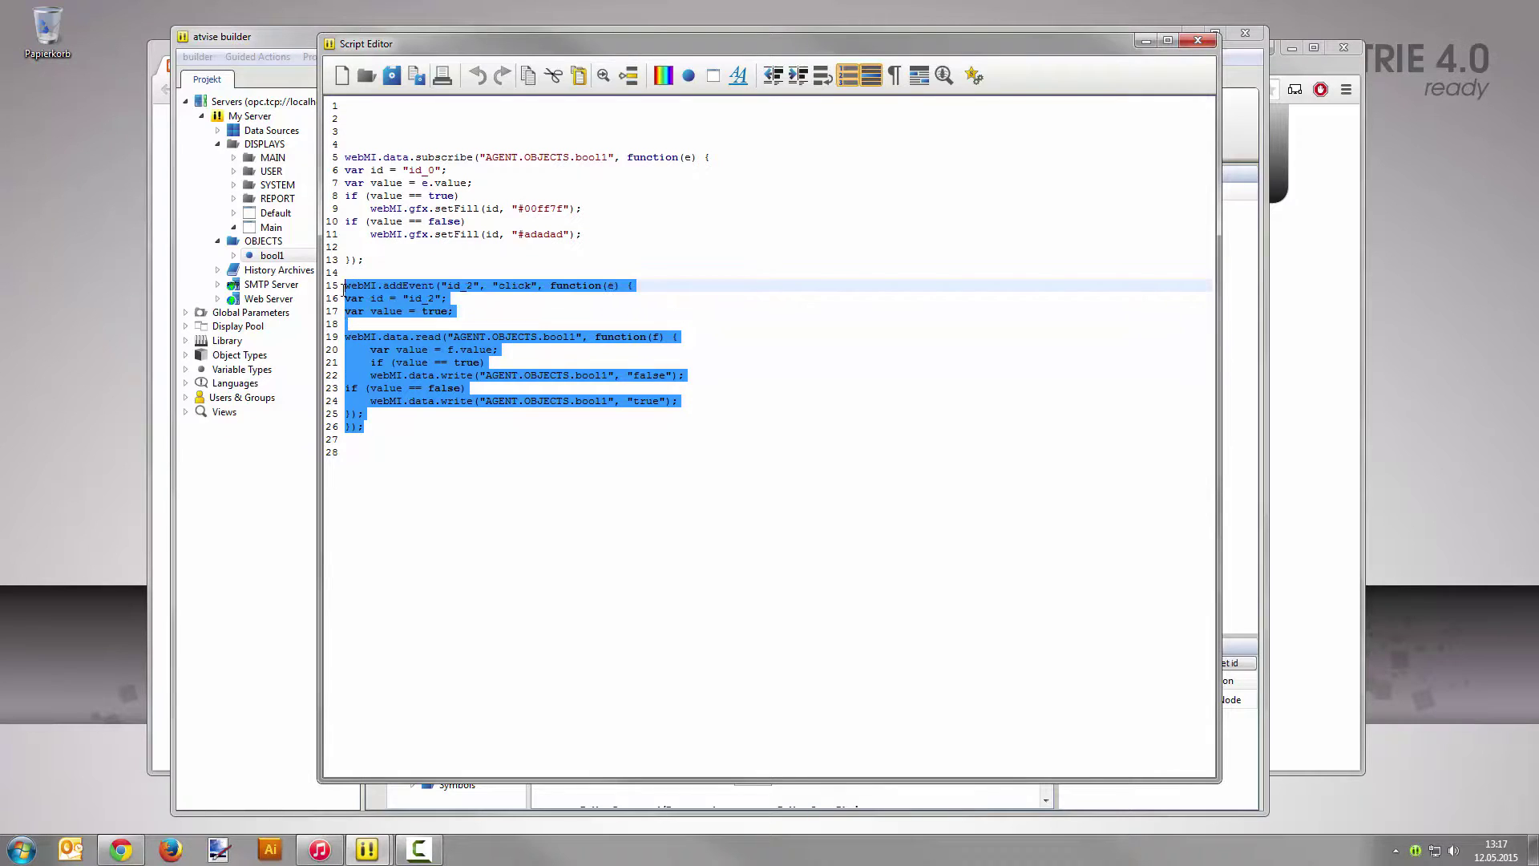
pyautogui.click(431, 451)
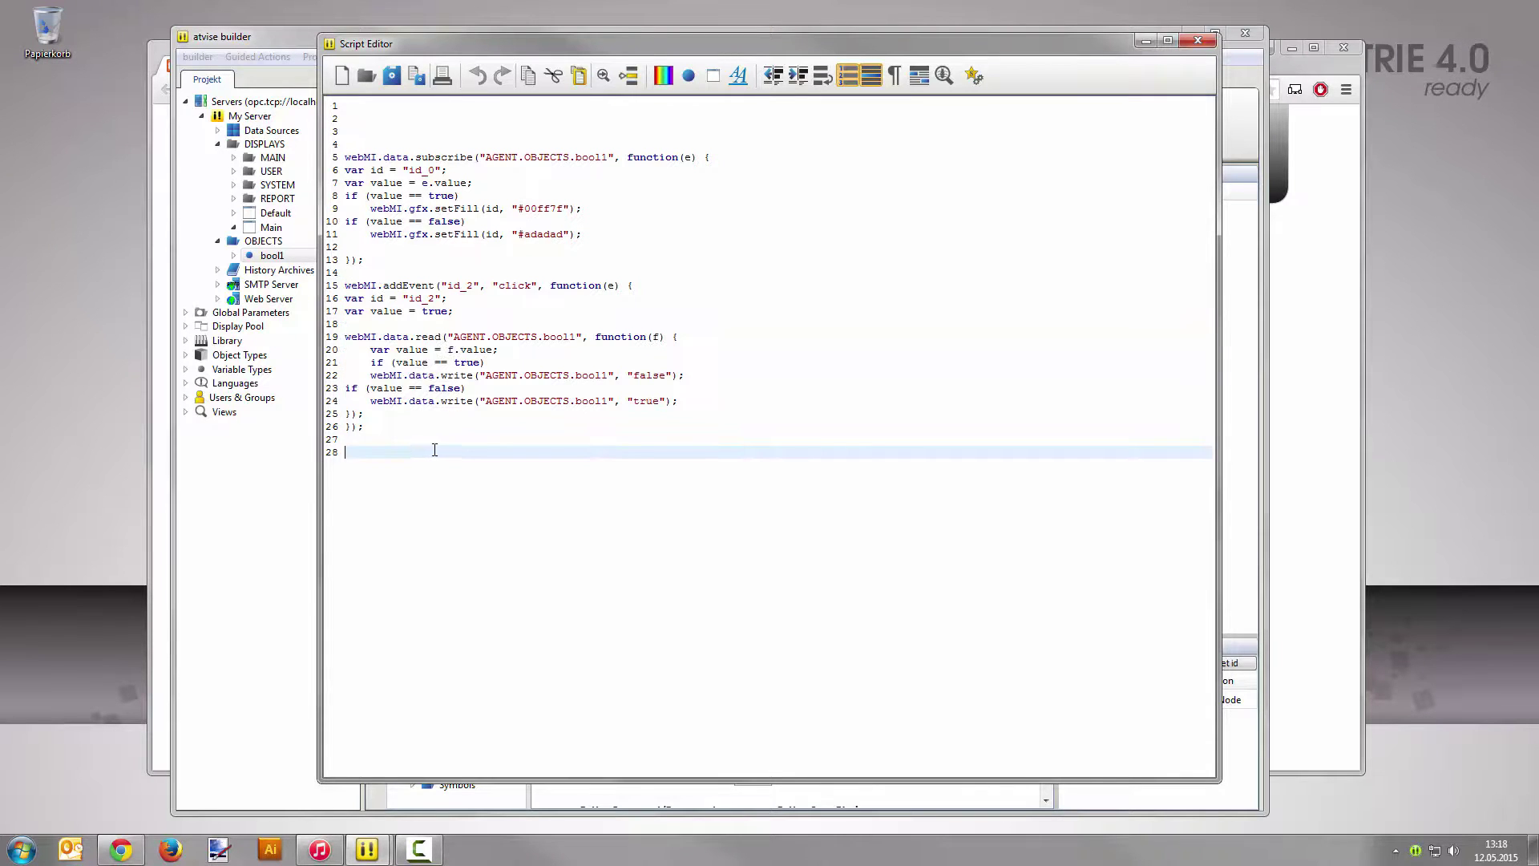
pyautogui.click(389, 78)
pyautogui.click(405, 117)
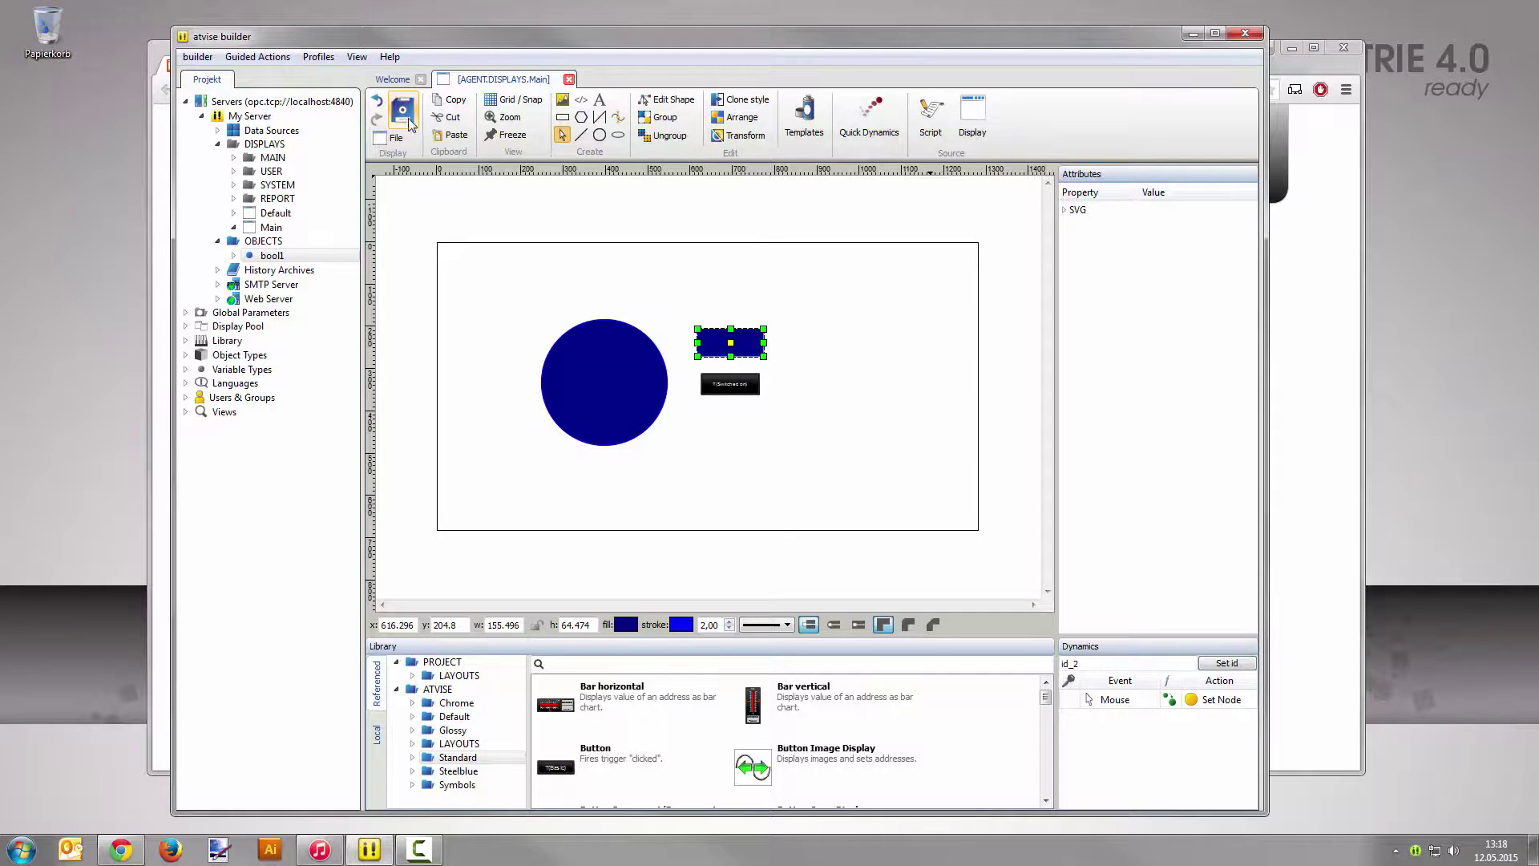
# - Reload the display in Chrome and click the blue rectangle four times, leaving the circle green
pyautogui.click(1321, 309)
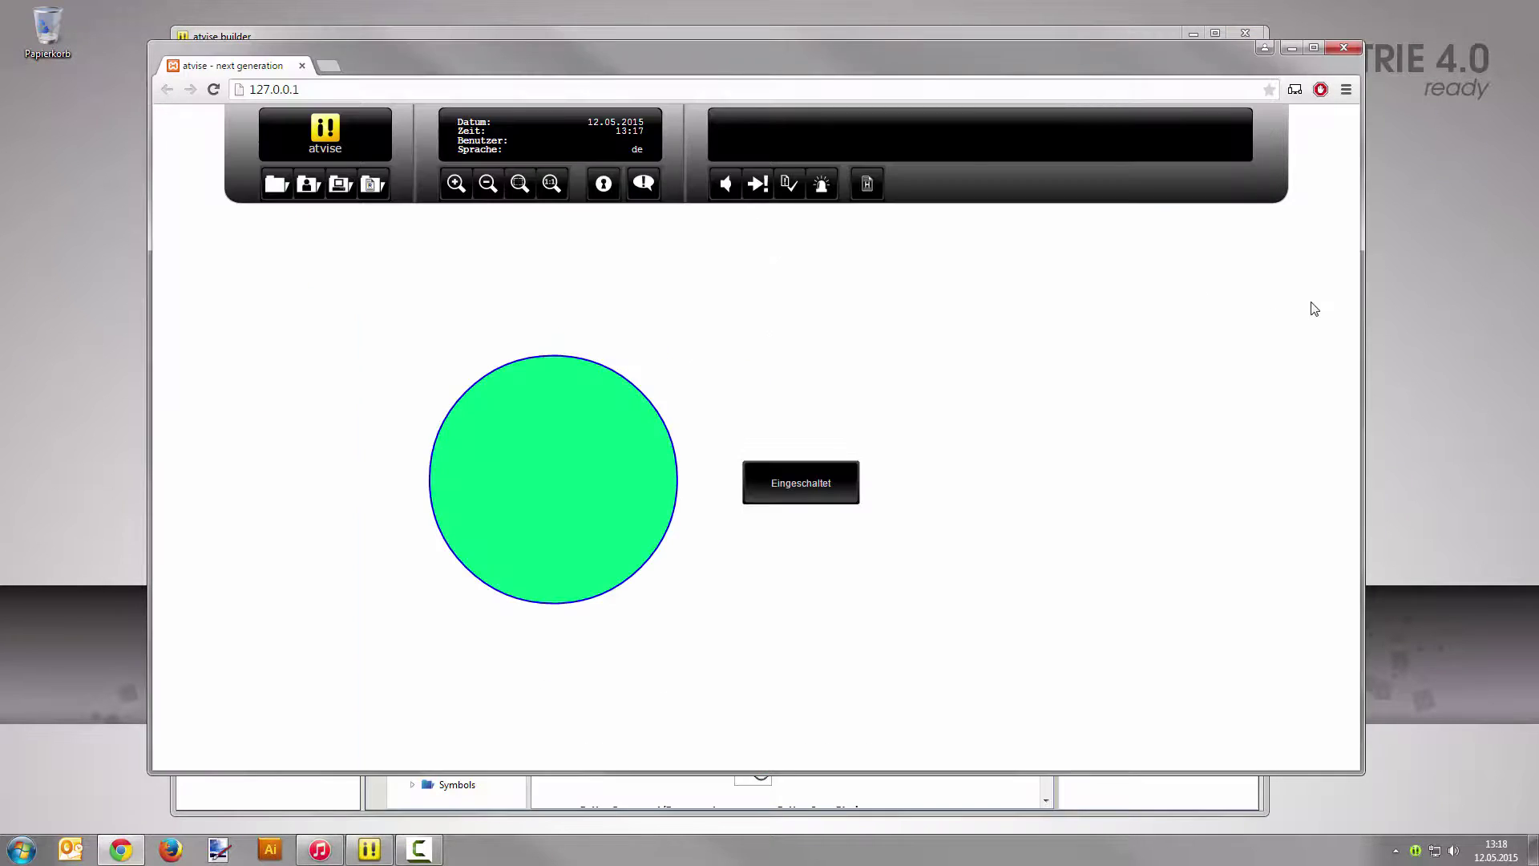
pyautogui.click(214, 88)
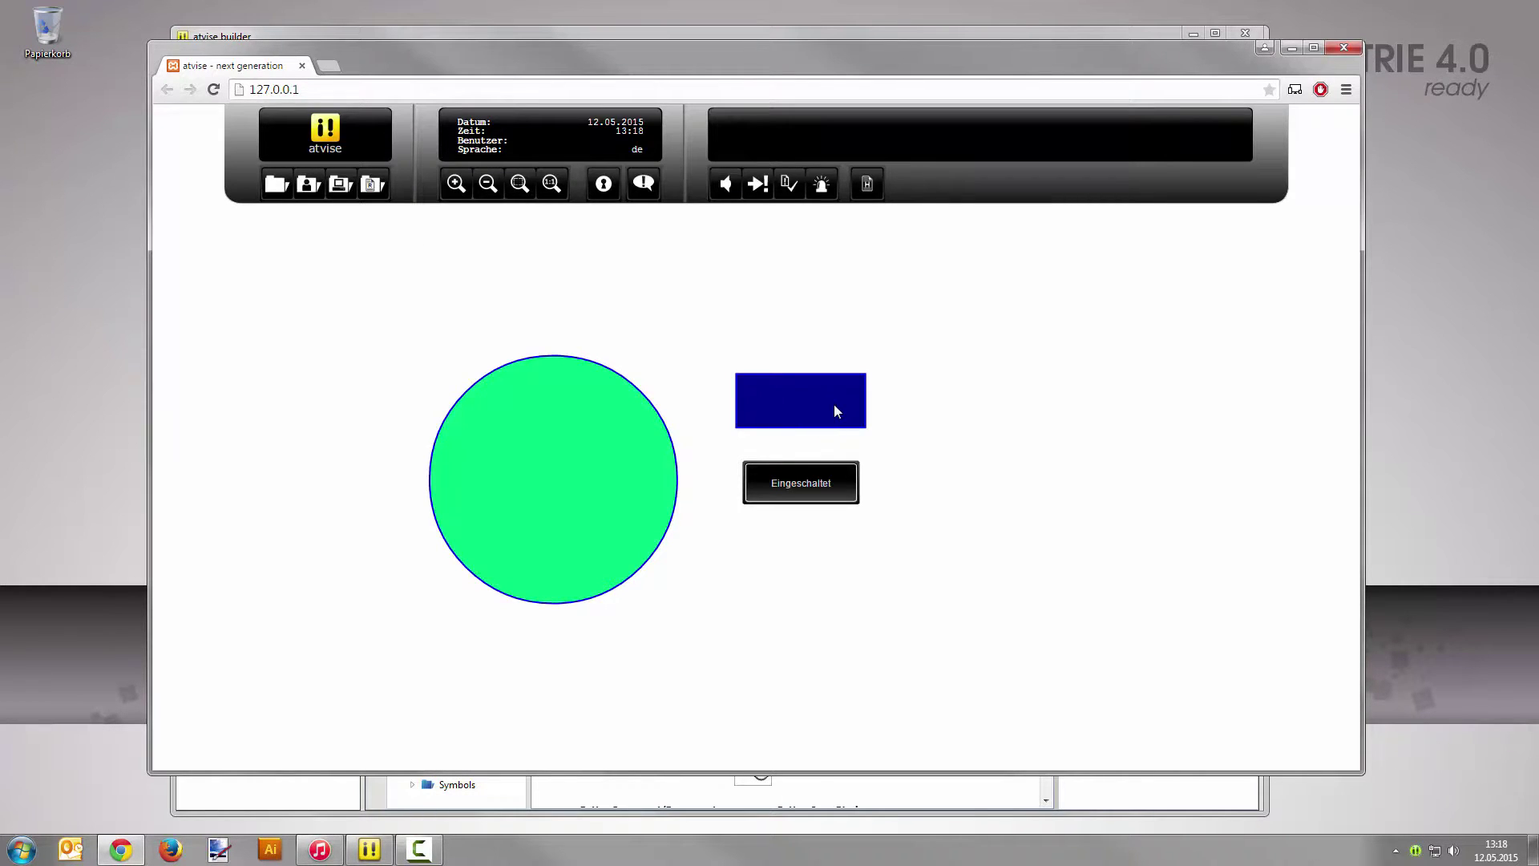
pyautogui.click(834, 406)
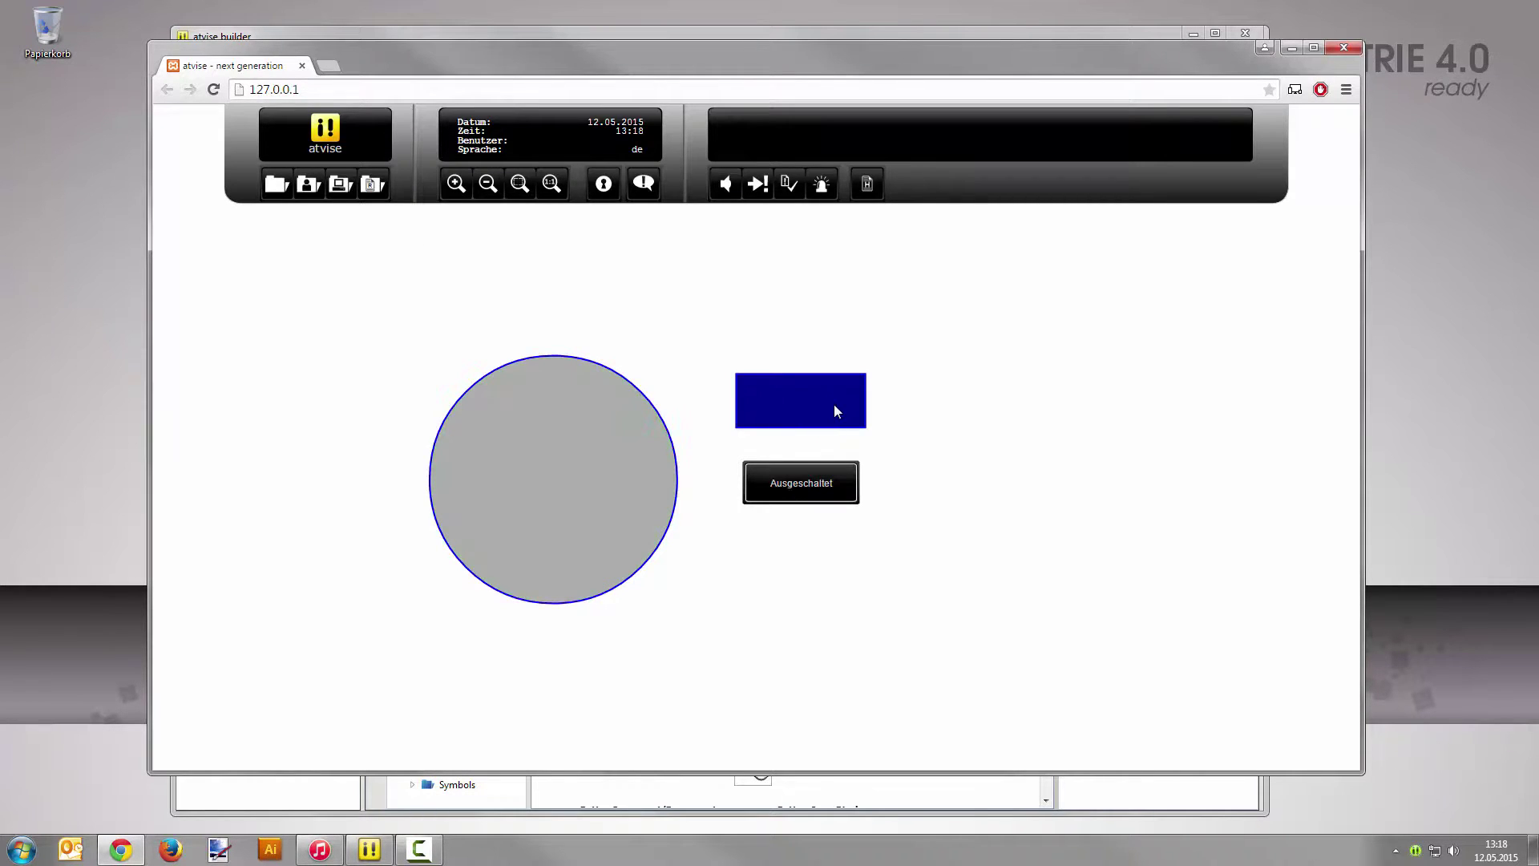
pyautogui.click(833, 403)
pyautogui.click(833, 404)
pyautogui.click(833, 411)
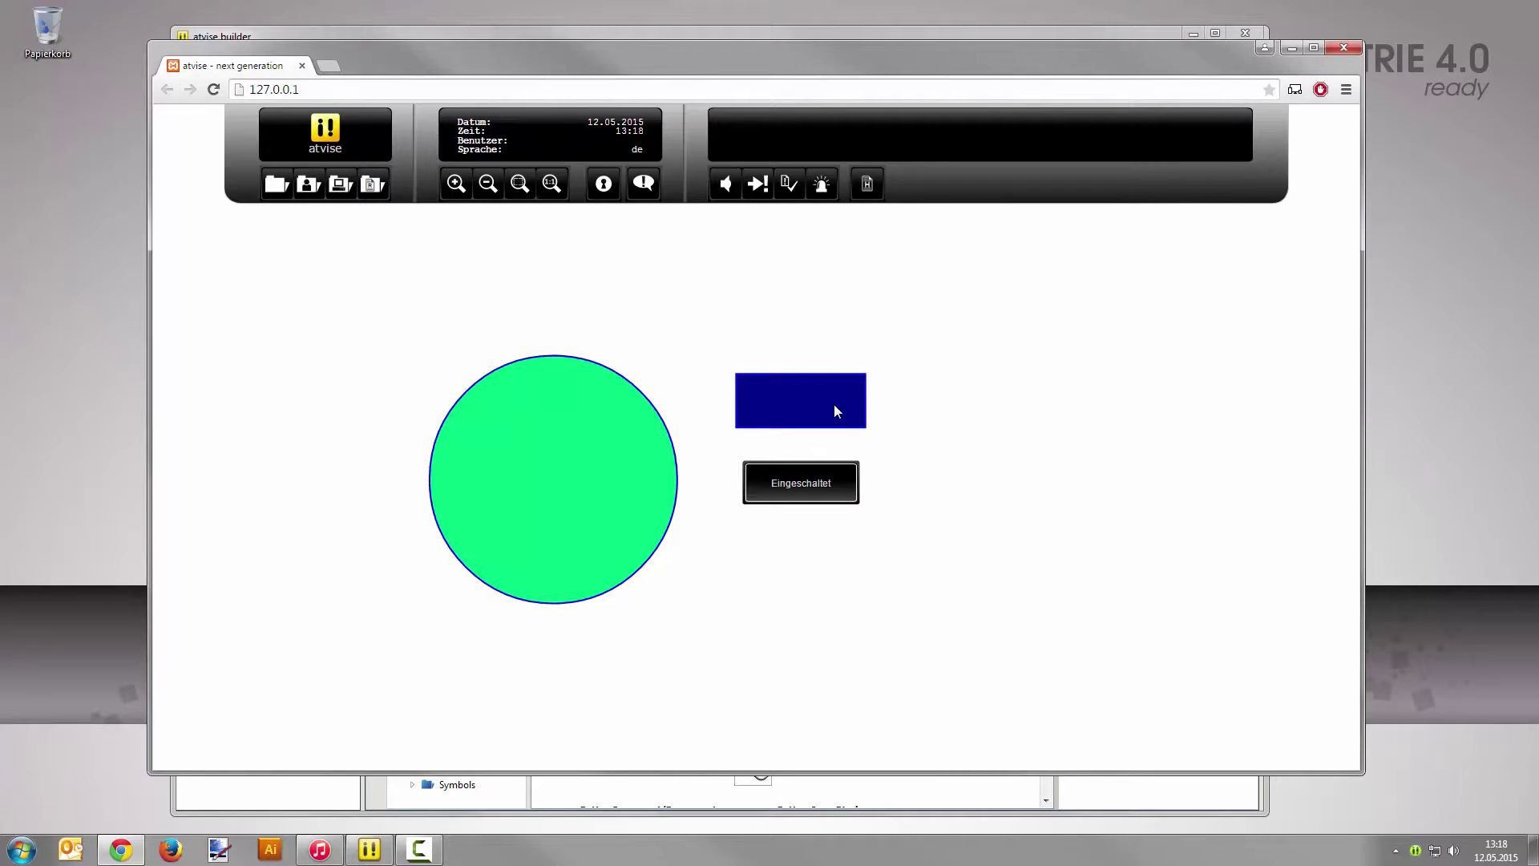